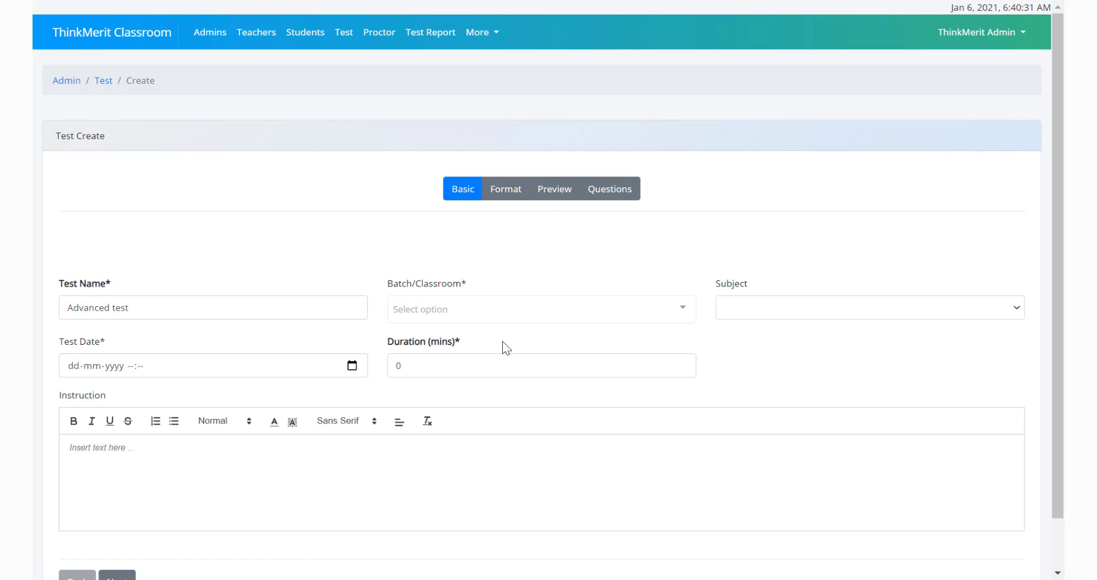
Name the test "Advanced test", assign it to batch Class - 1A and set the subject to English
click(484, 318)
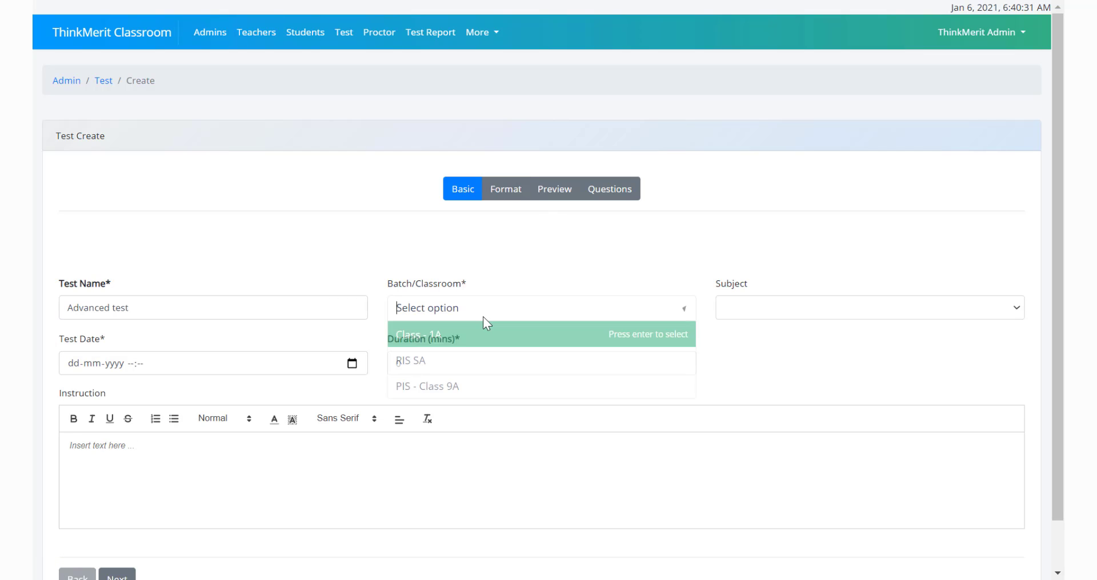
click(436, 337)
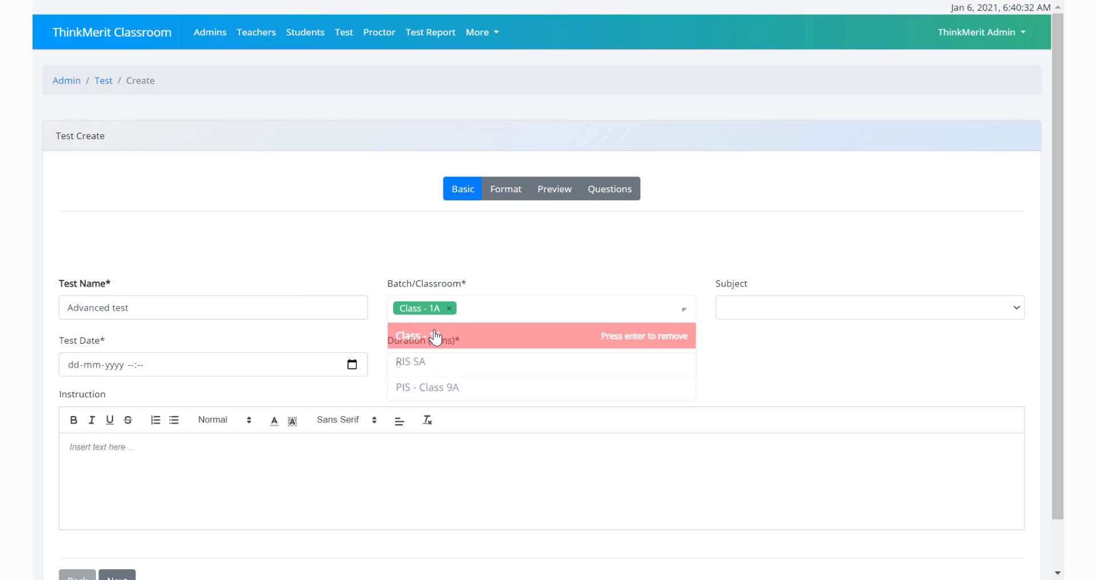
click(761, 308)
click(753, 354)
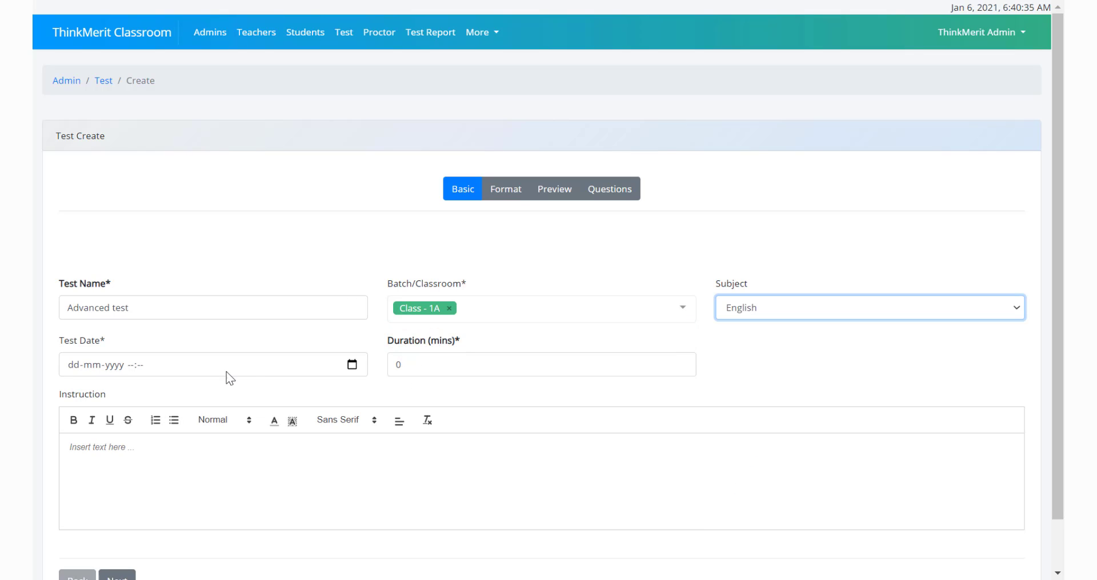
click(351, 366)
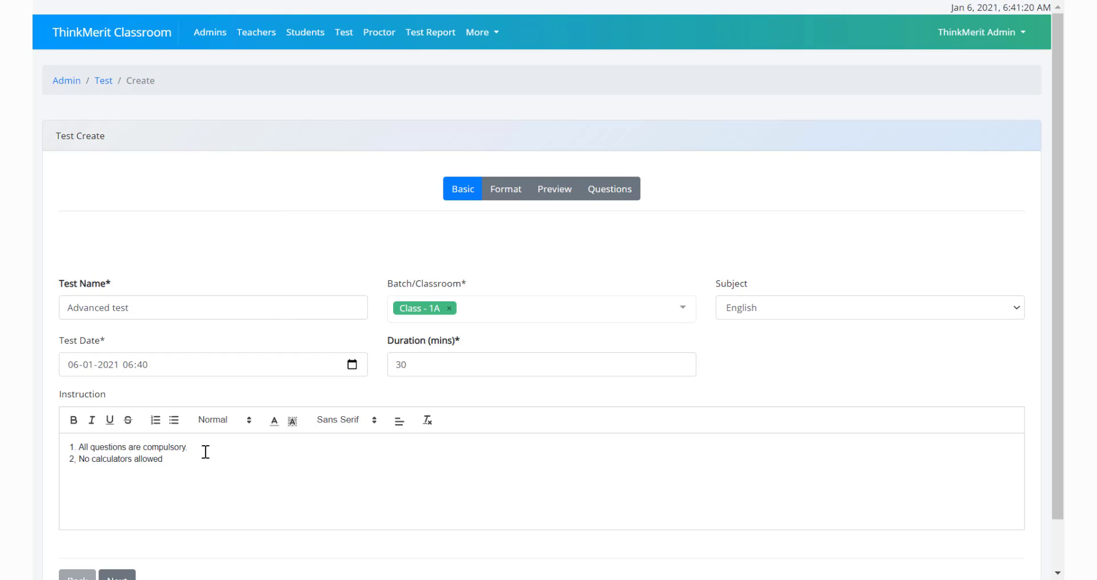
scroll(133, 490, down, 1)
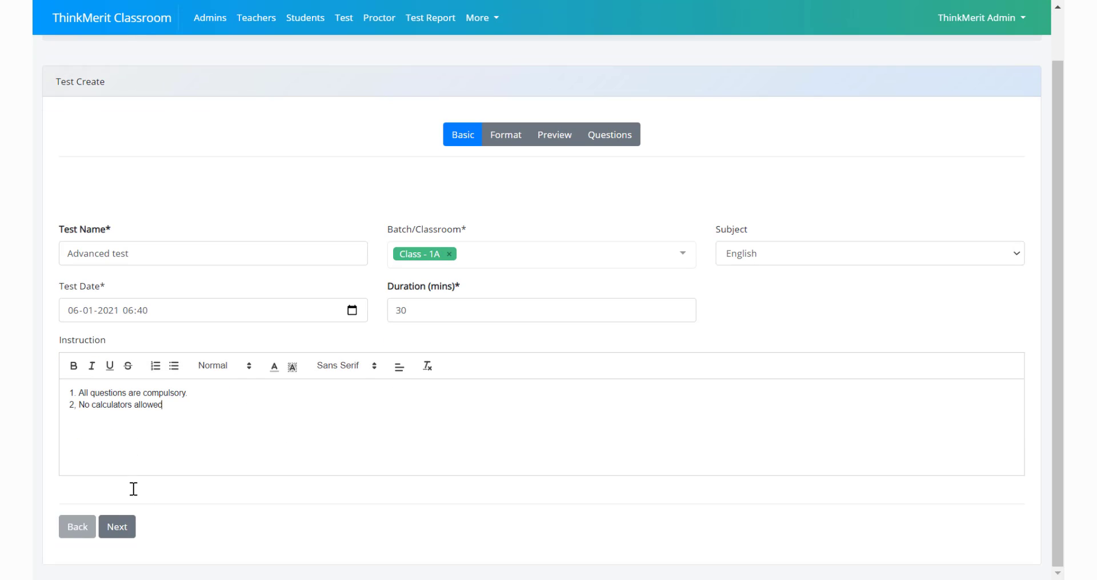
click(114, 525)
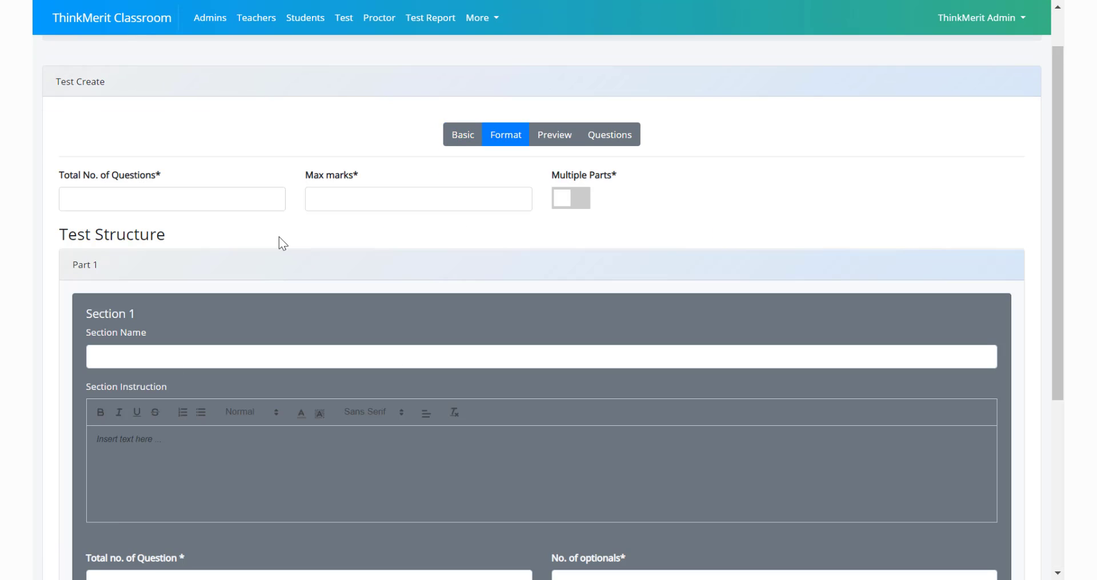
Set the total number of questions to 5 and maximum marks to 10, and enable multiple parts
scroll(278, 236, up, 1)
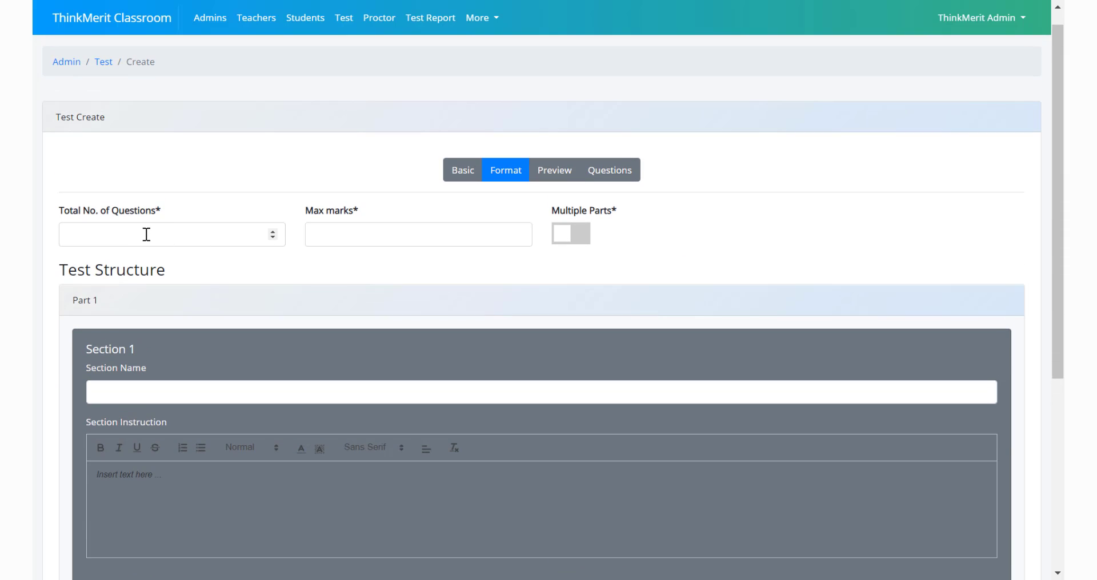
click(147, 234)
text(5)
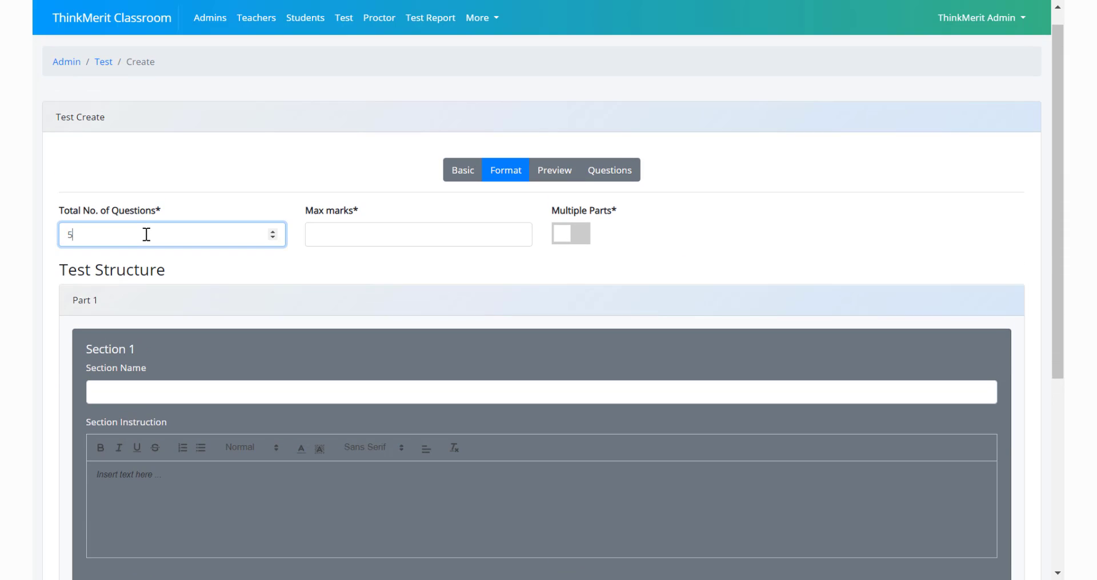
click(359, 242)
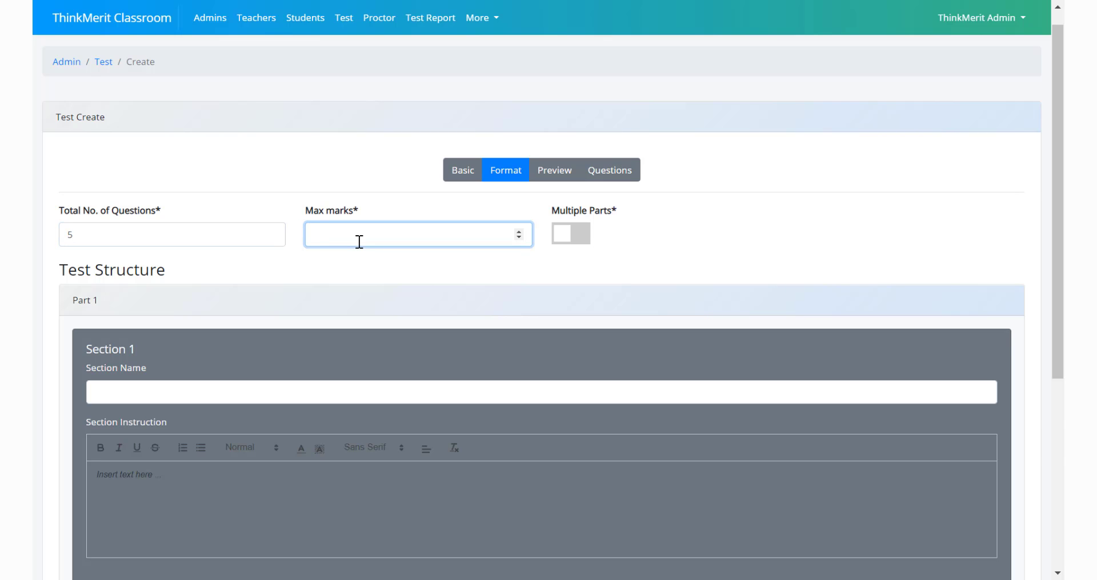
text(10)
click(430, 275)
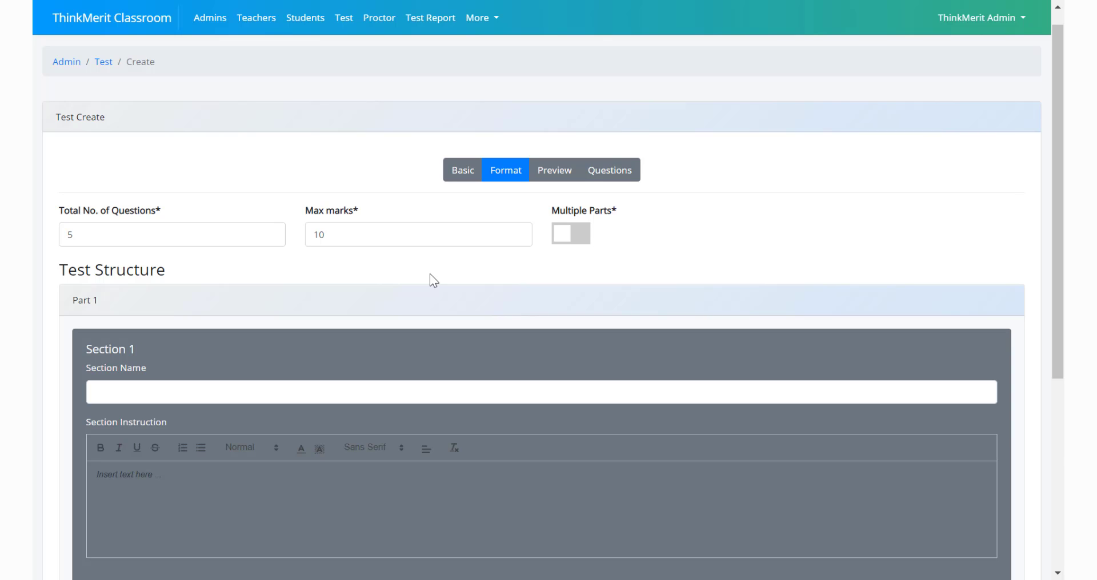
click(567, 237)
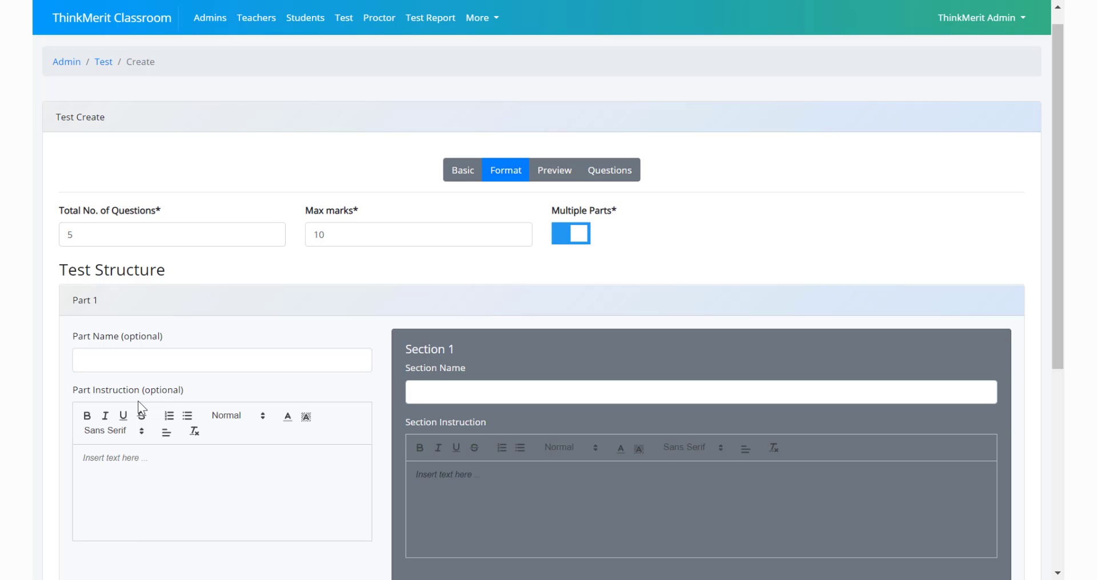
Add a second part to the test structure and remove it again
scroll(138, 401, down, 1)
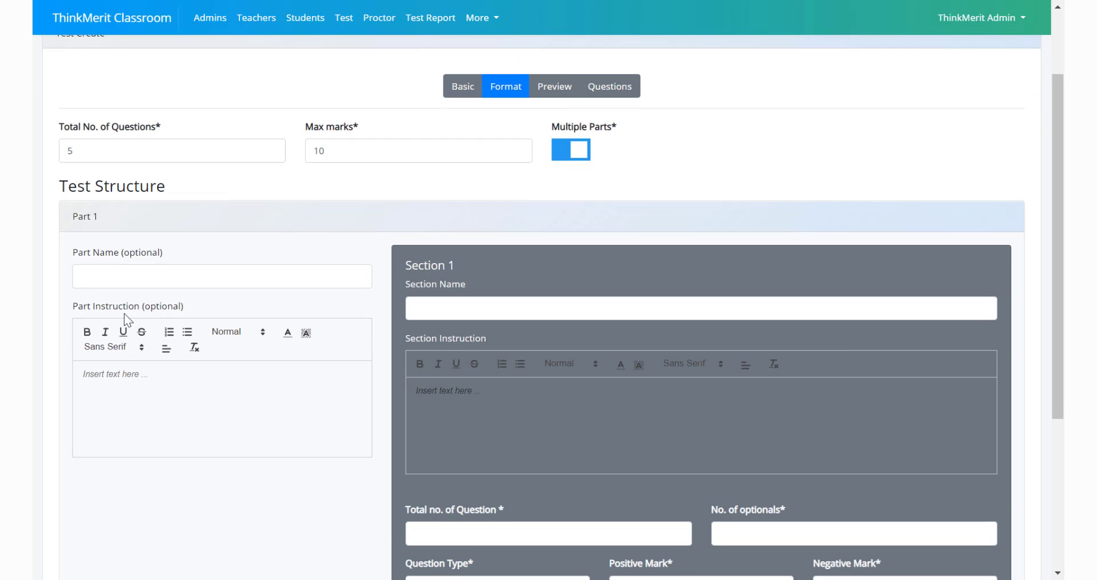
scroll(204, 337, down, 2)
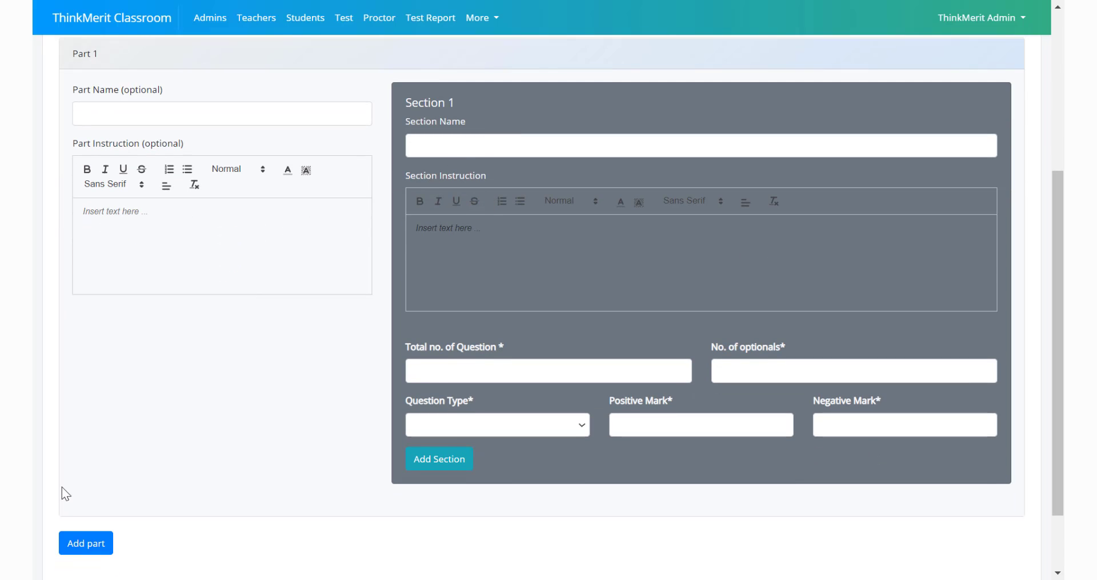
scroll(62, 488, down, 1)
click(91, 472)
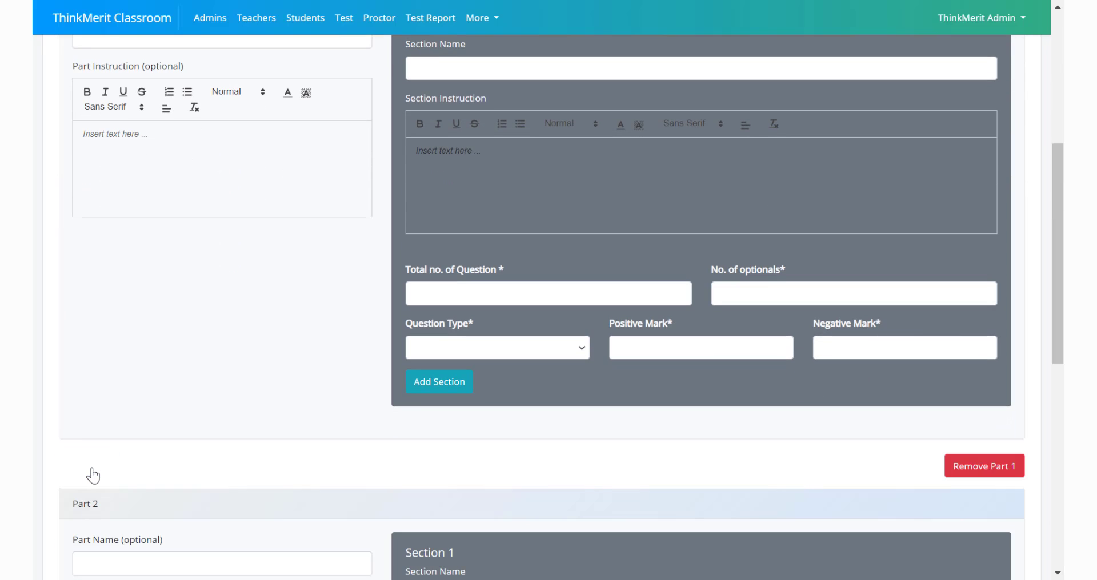
scroll(92, 473, down, 7)
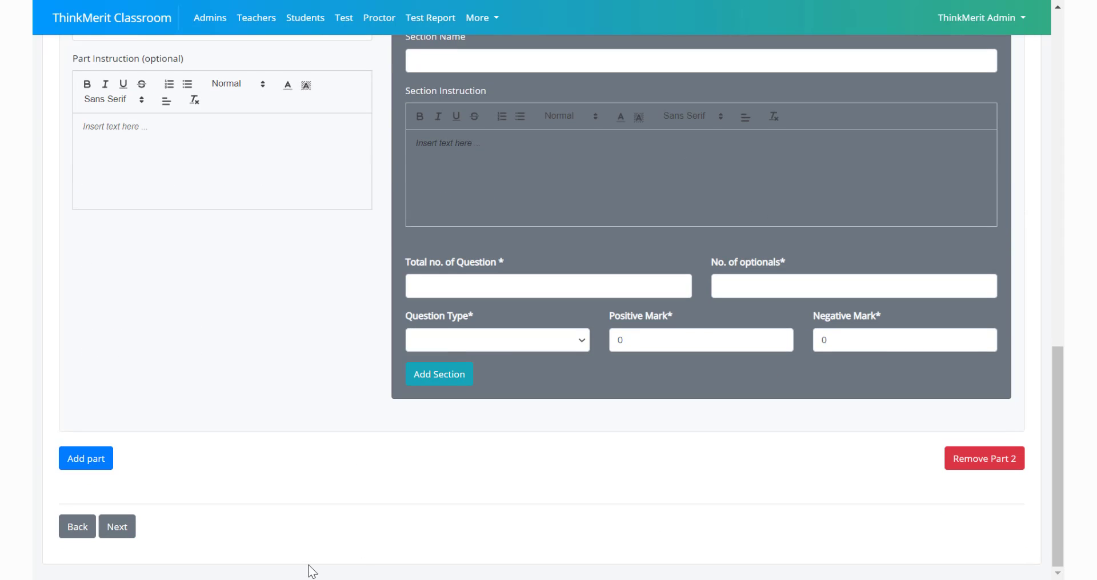
click(984, 467)
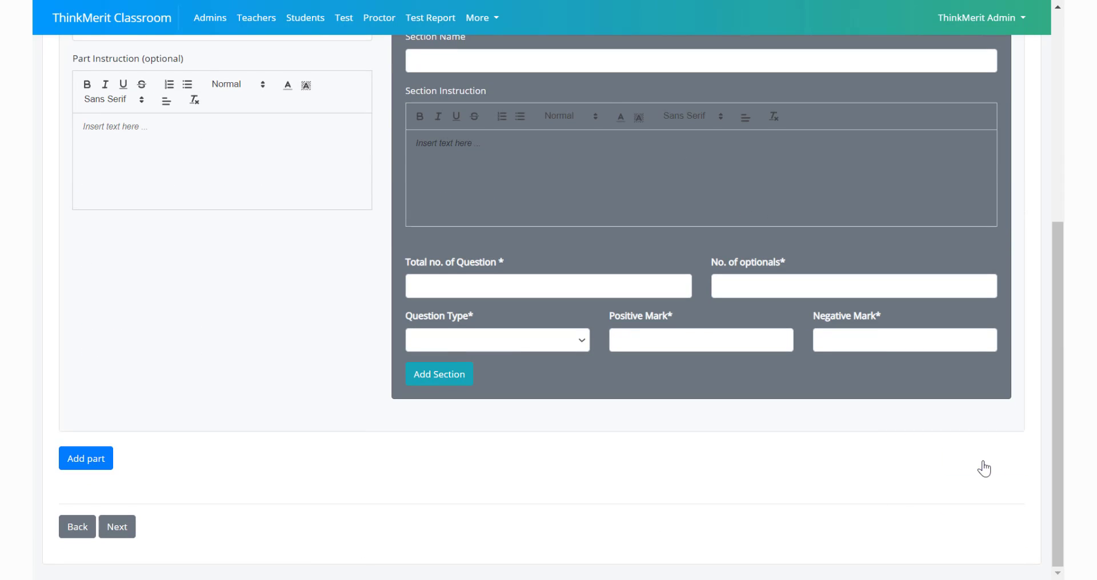
scroll(599, 366, up, 5)
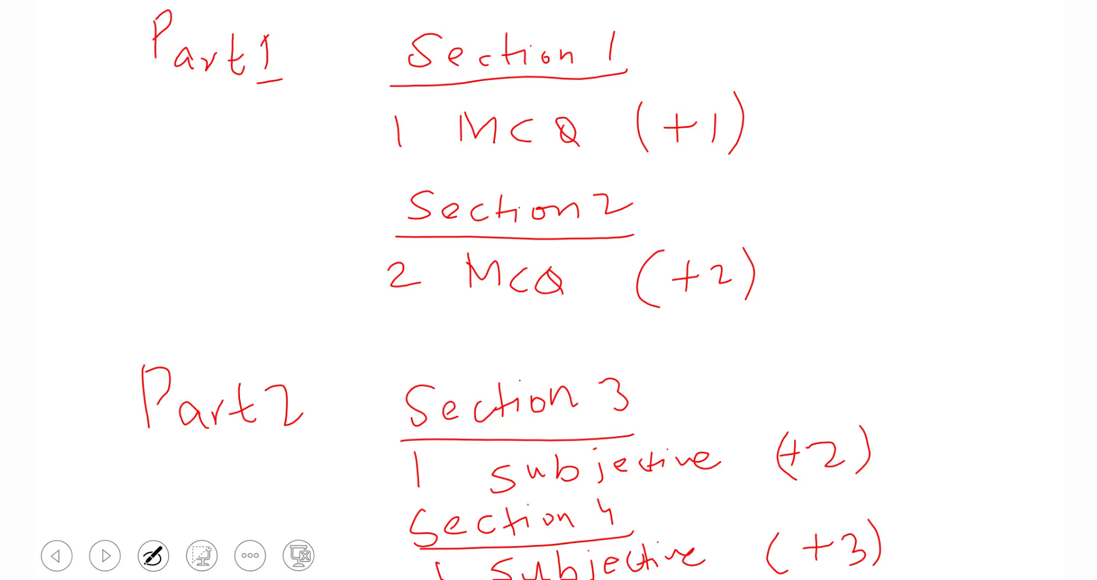
Switch from the handwritten slide show back to the ThinkMerit Classroom test creation page
key(alt+Tab)
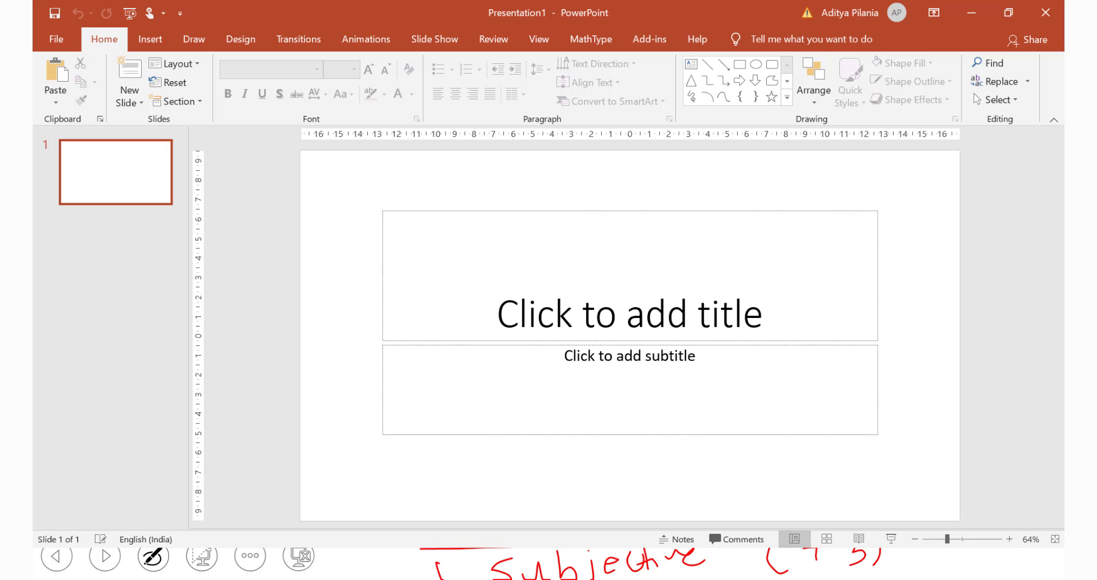
key(alt+Tab)
key(alt+Tab)
key(alt+Tab)
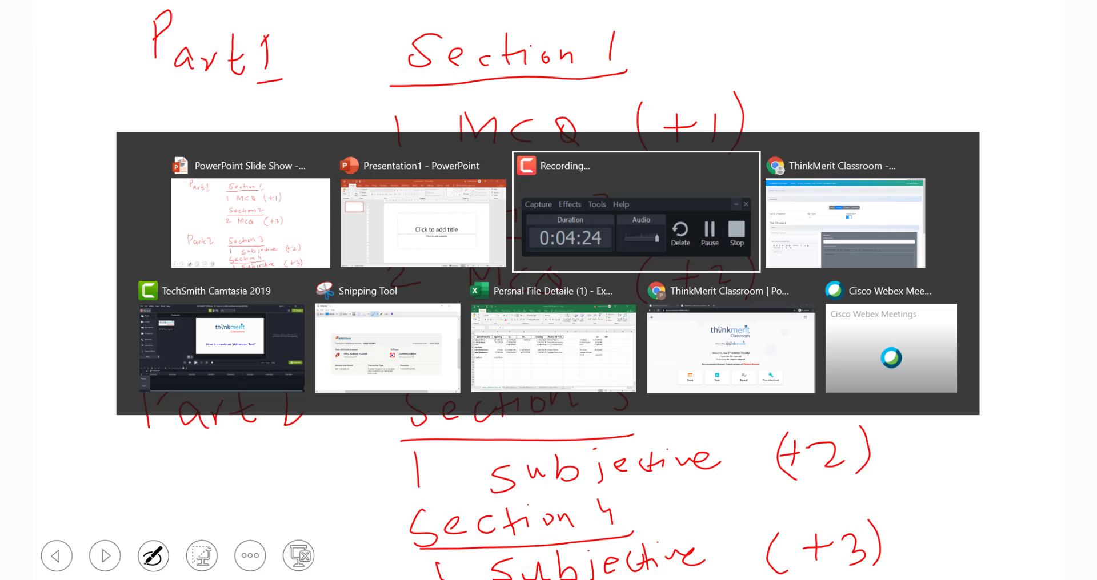
key(alt+Tab)
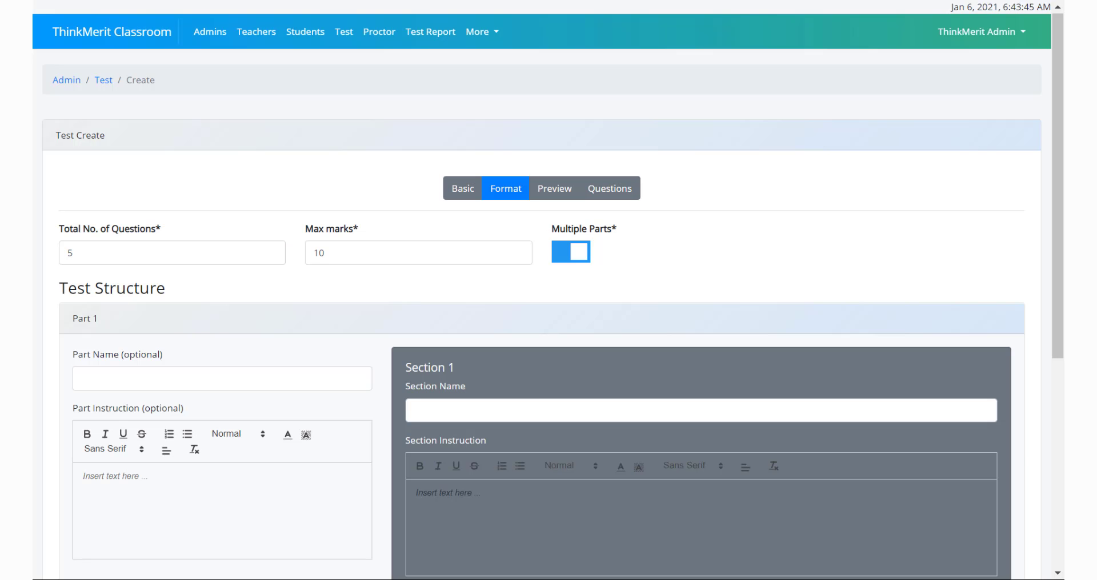
Name the first part "Part 1" and its first section "Section 1 (MCQ 1 marks)"
click(167, 369)
text(Pa)
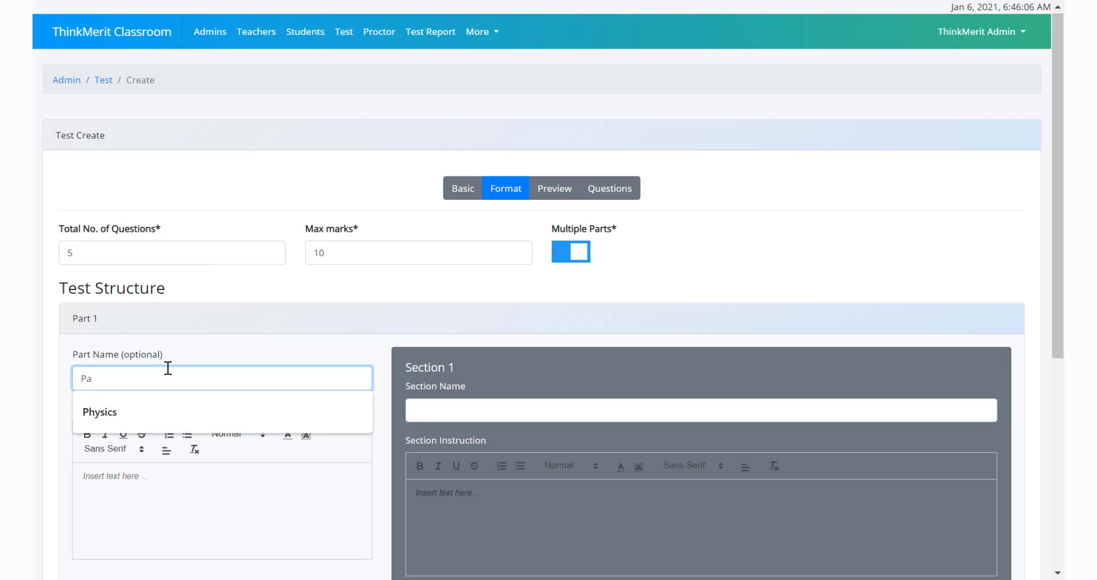
text(rt 1)
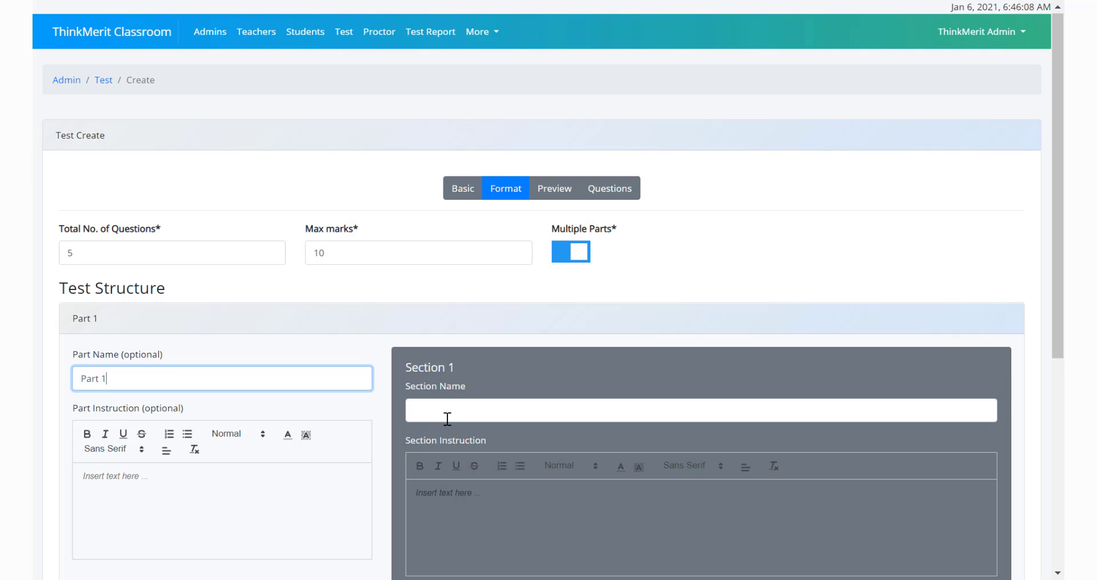
click(447, 419)
text(Section)
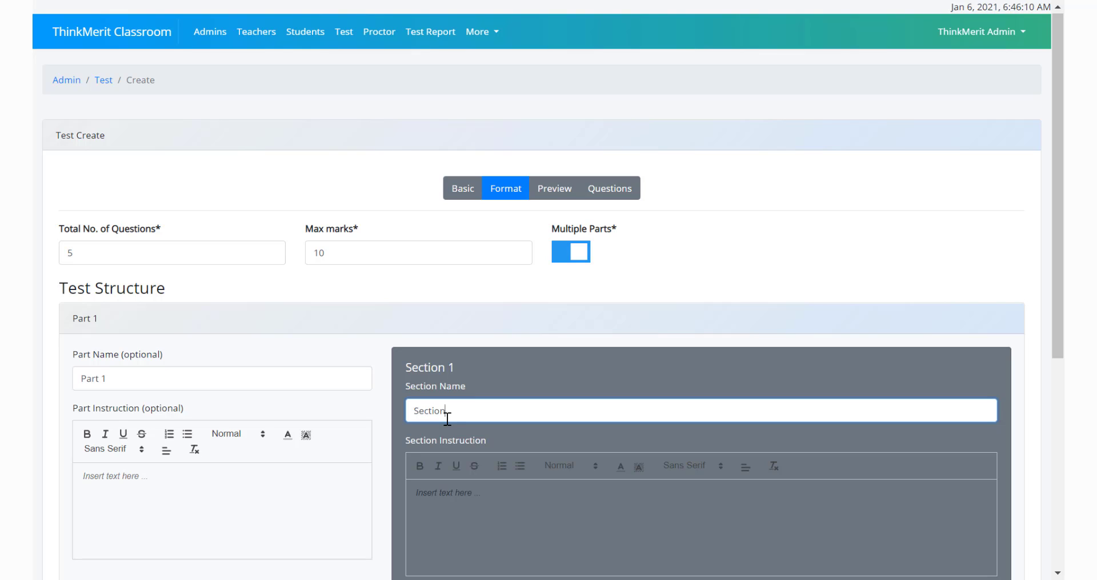
text( 1 (MCQ 1 marks))
Configure Section 1 with 1 question, 0 optionals, question type MCQ Single Correct, positive mark 1 and negative mark 0
scroll(447, 419, down, 5)
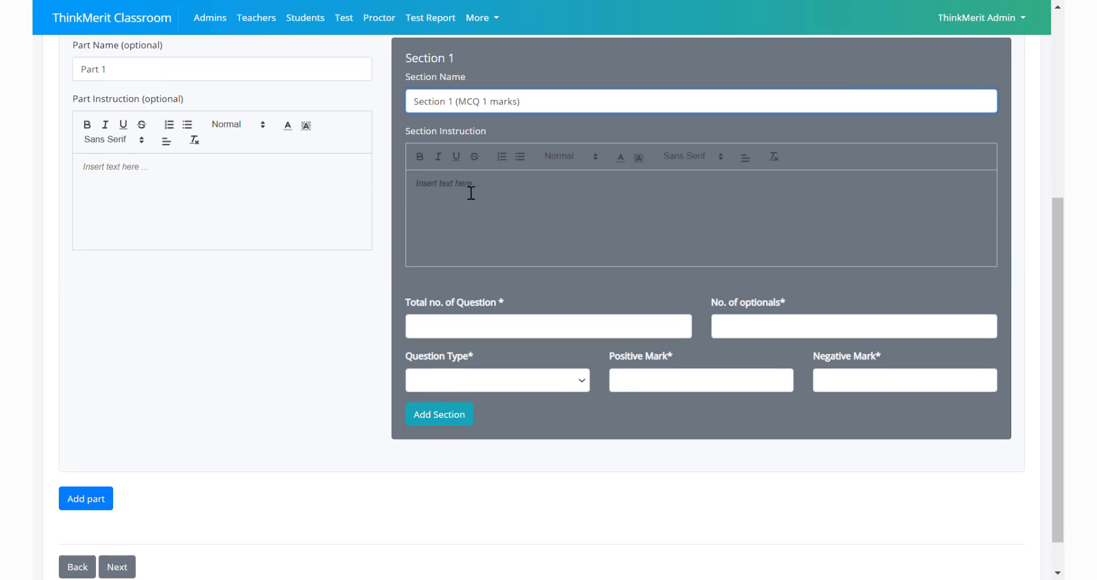
click(449, 324)
text(1)
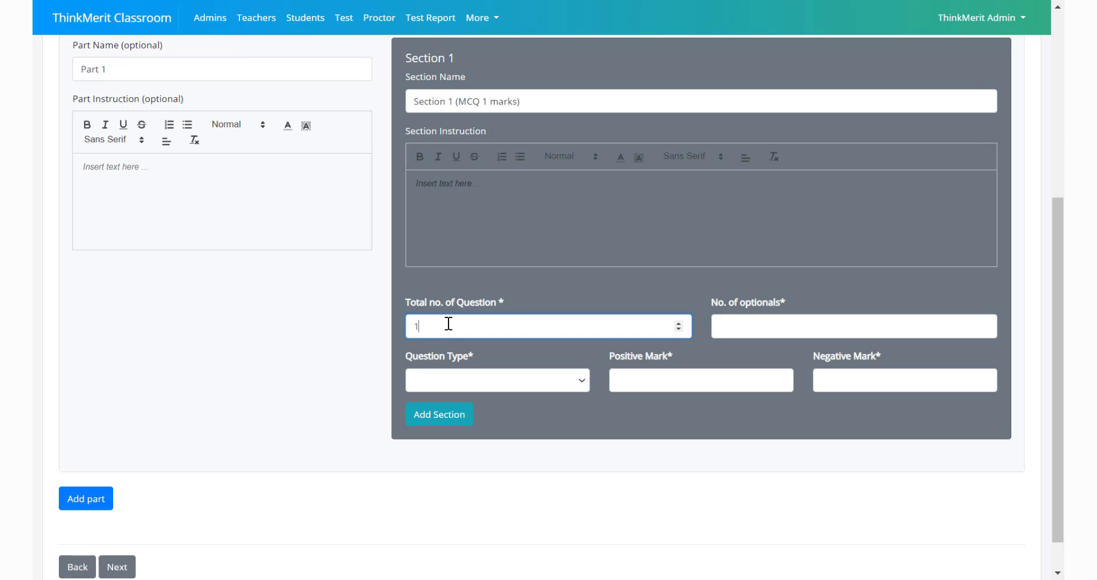
click(775, 325)
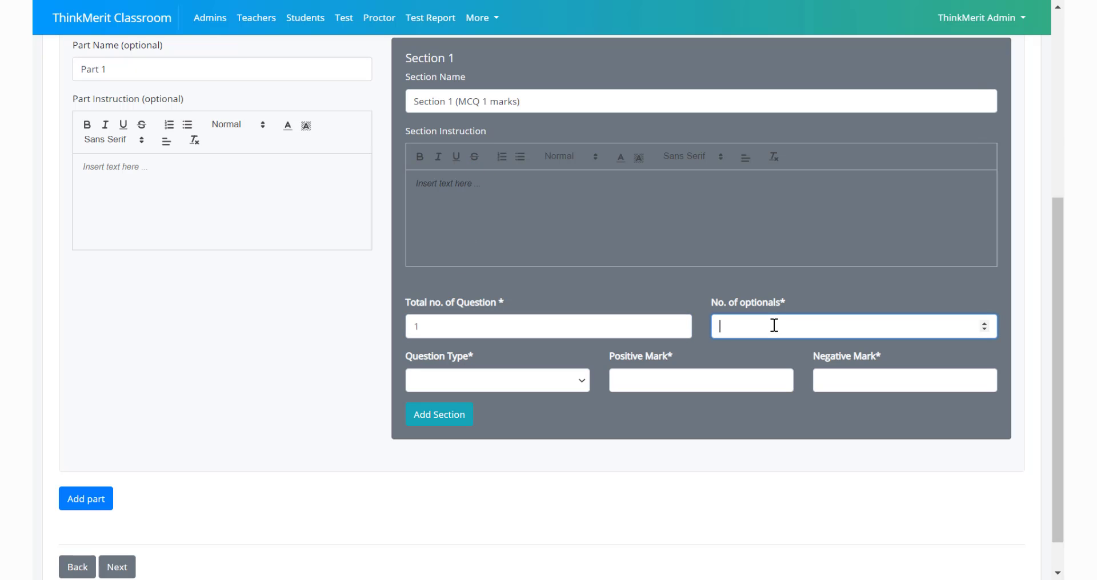
text(0)
click(423, 382)
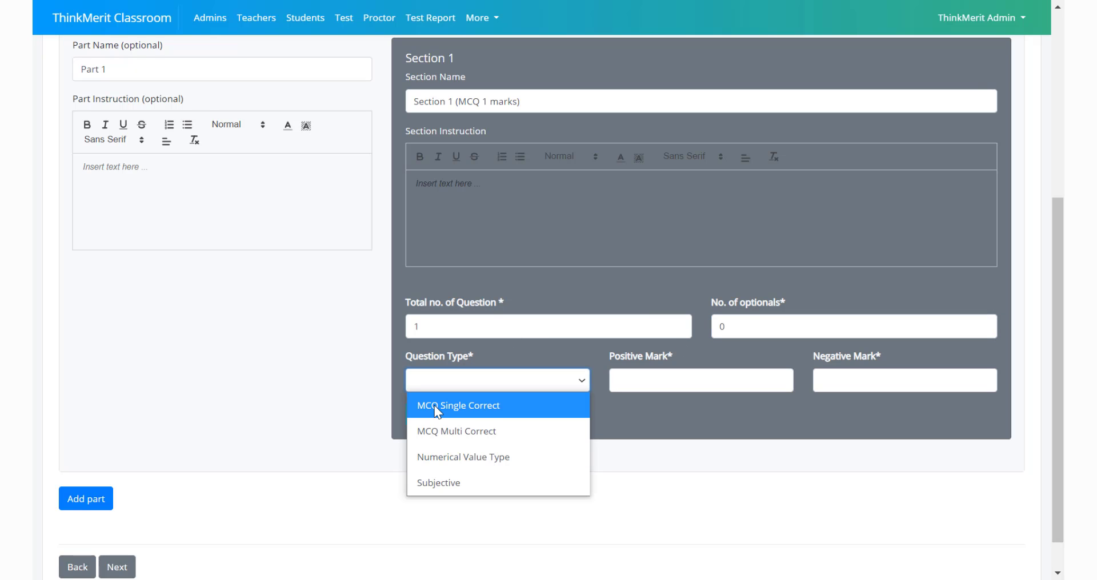
click(434, 406)
click(623, 384)
text(1)
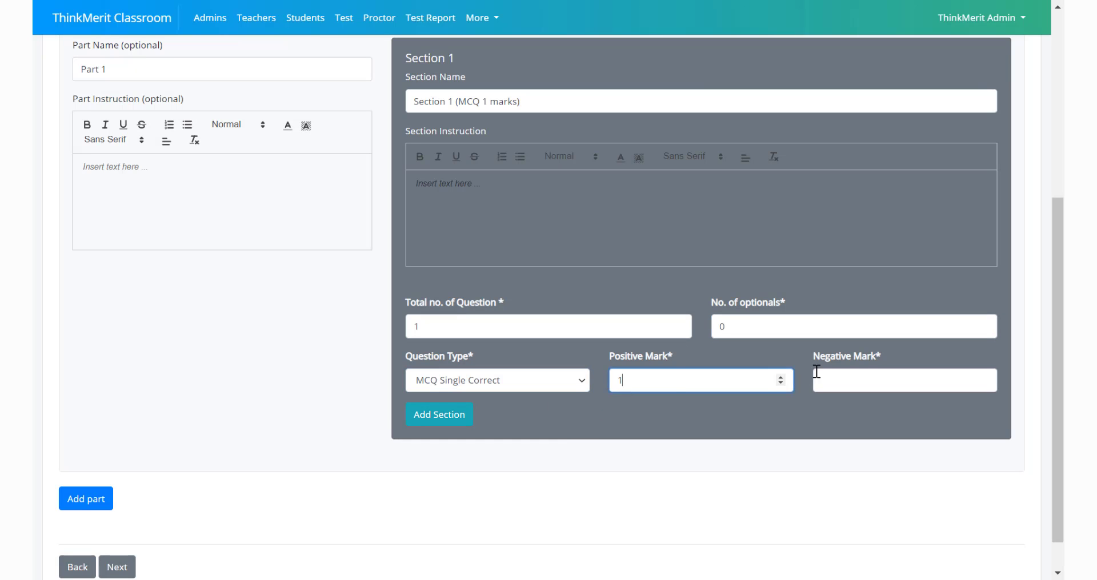
click(830, 387)
text(0)
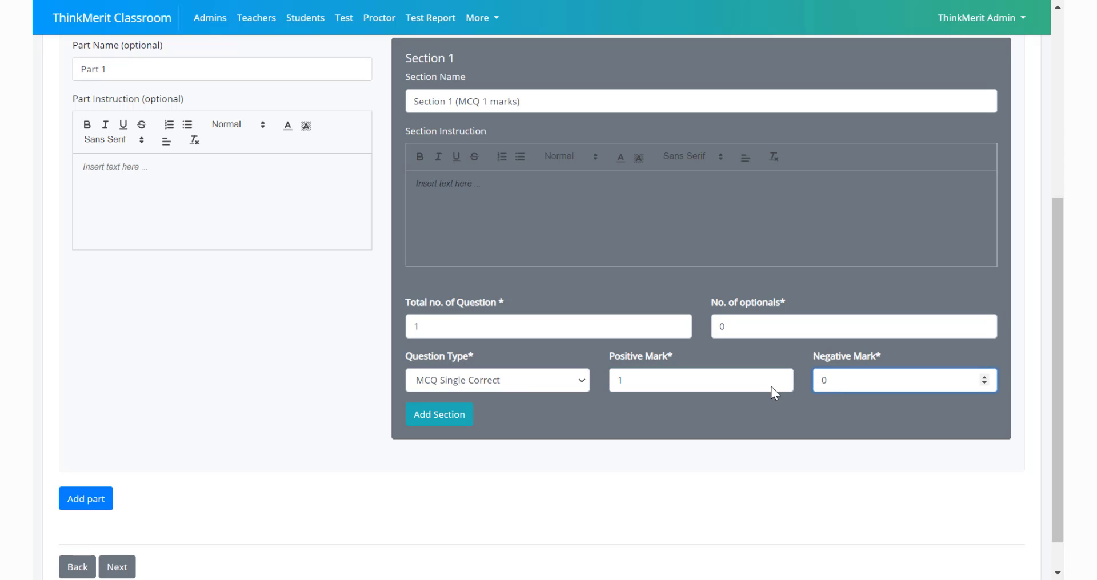
Add a second section to Part 1 and name it "Section 2 (MCQ 2 marks)"
click(451, 408)
scroll(444, 415, down, 3)
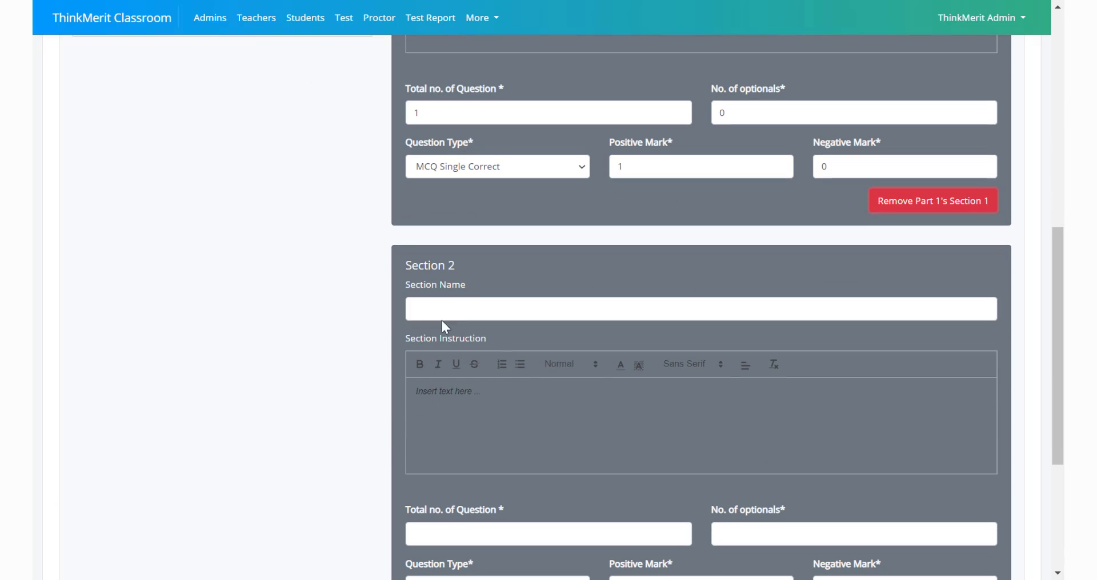
click(441, 317)
text(Sect)
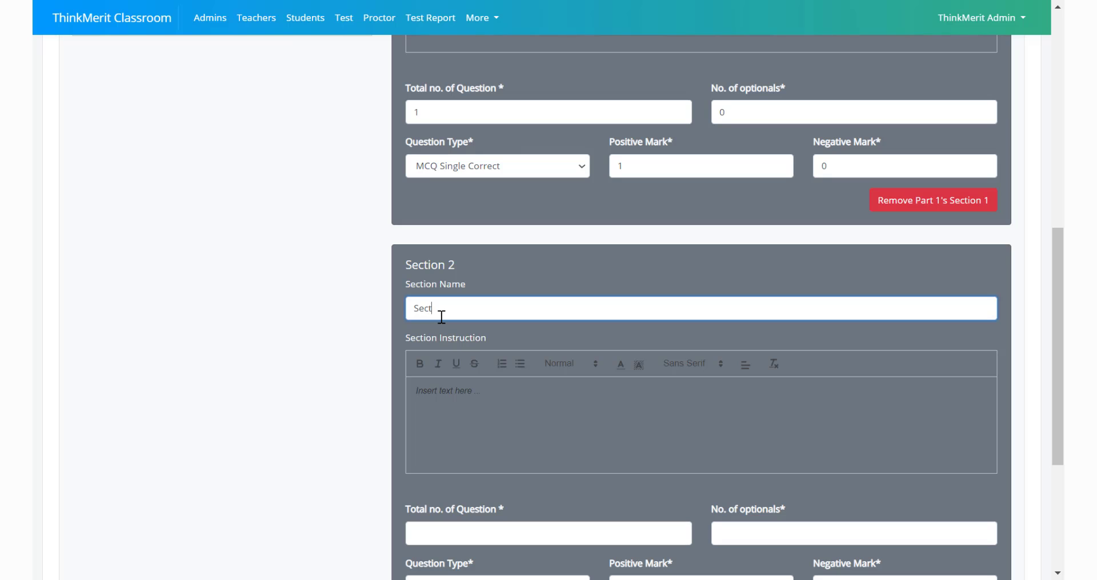
text(ion 2 (MCQ 2 marks))
Configure Section 2 with 2 questions, 0 optionals, question type MCQ Single Correct and positive mark 2
scroll(440, 320, down, 3)
click(421, 326)
text(2)
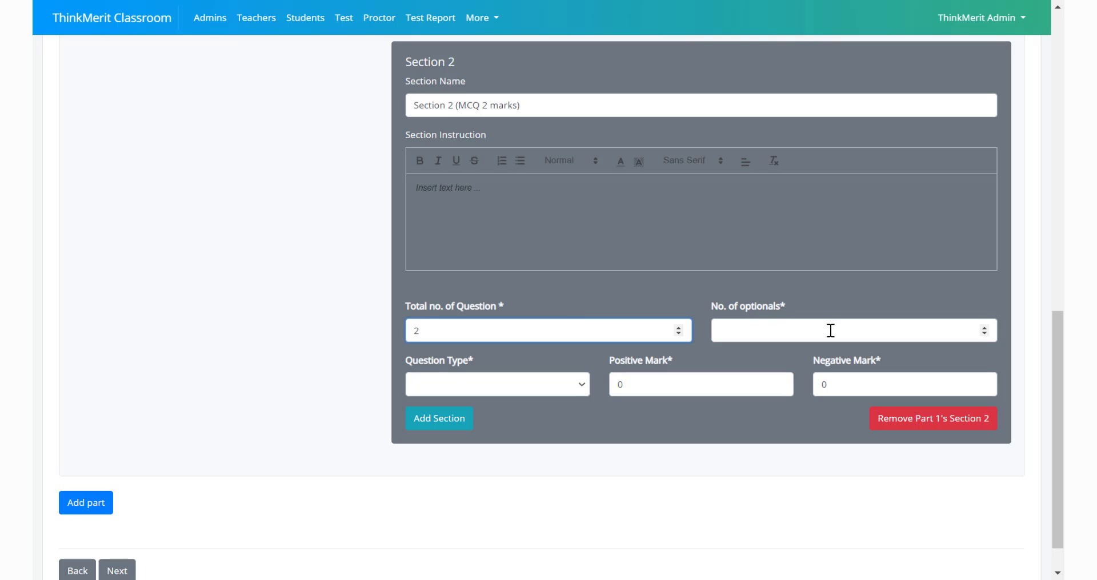
click(796, 333)
text(0)
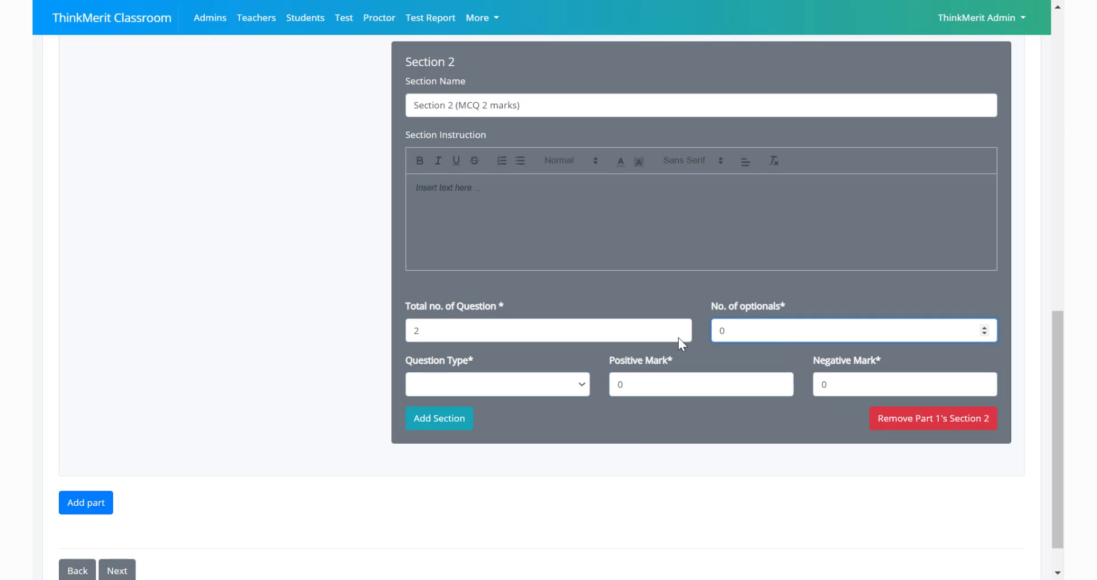
click(472, 388)
click(472, 416)
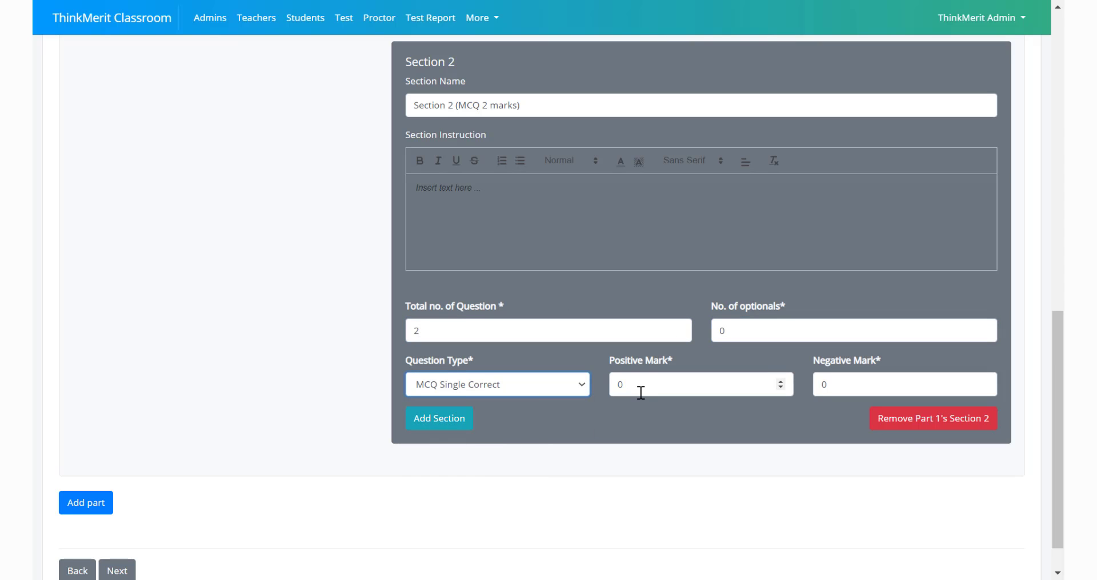
double_click(637, 387)
text(2)
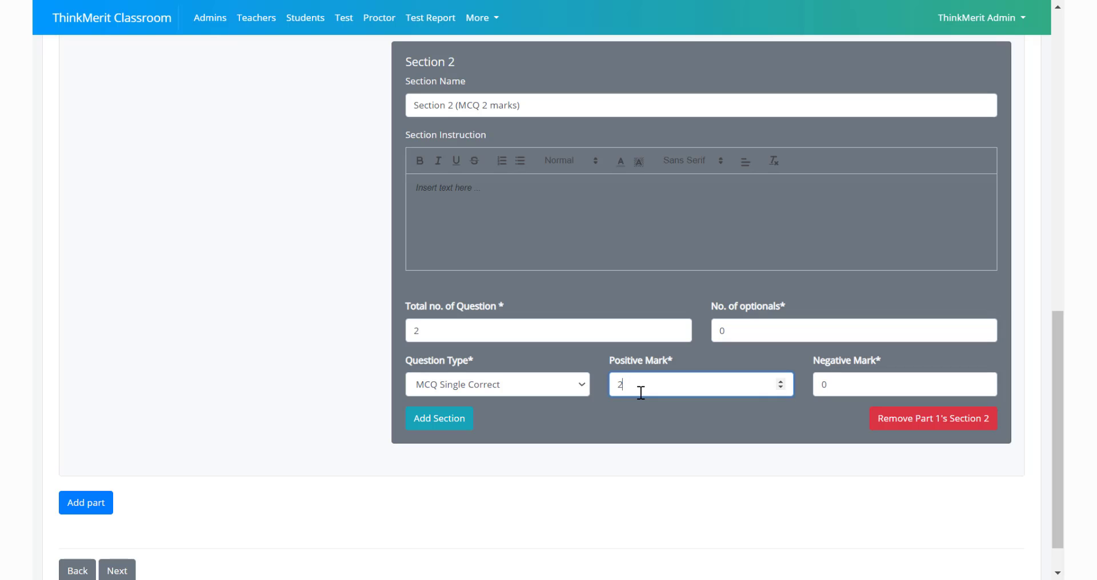
Check the handwritten test outline for the sections and marks planned in each part
click(532, 392)
scroll(532, 392, down, 1)
click(613, 406)
key(alt+Tab)
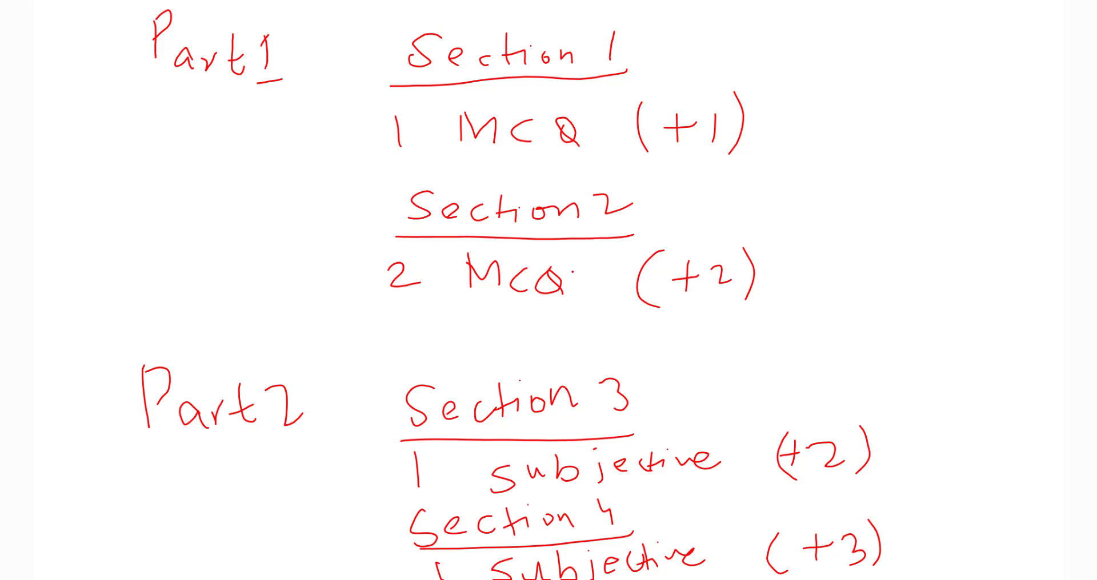
drag(389, 322, 432, 285)
key(alt+Tab)
Add a second part to the test and name it "Part 2"
click(91, 485)
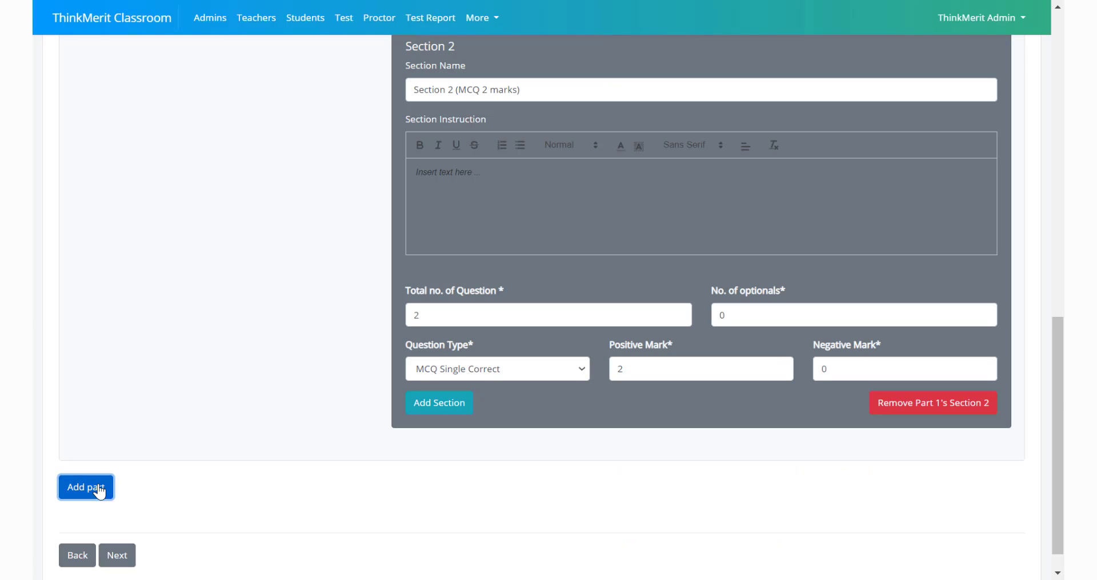
scroll(97, 490, down, 1)
scroll(98, 491, down, 3)
click(99, 333)
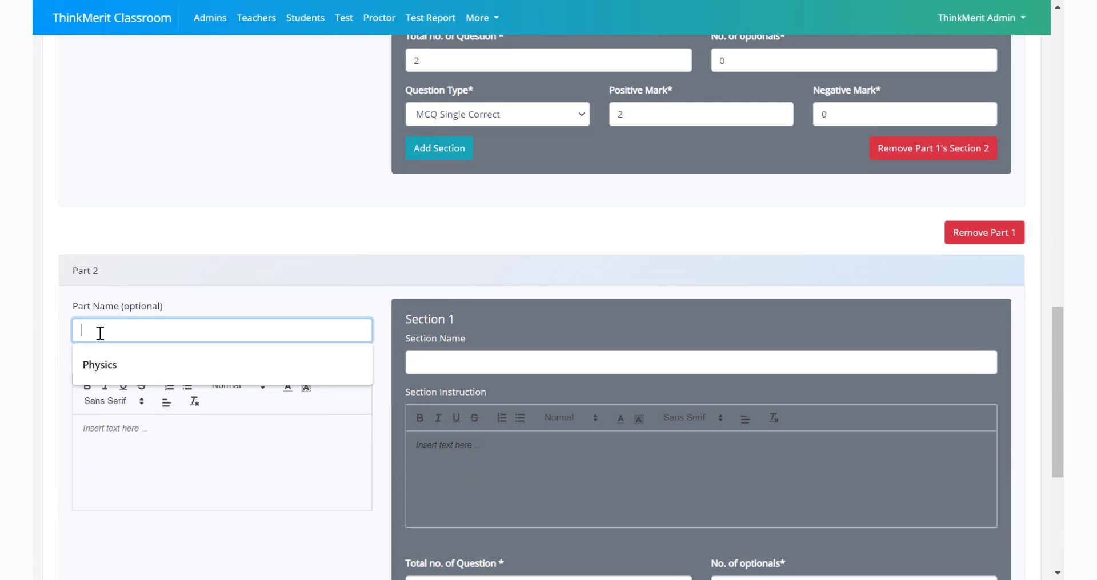
text(Part 2)
click(243, 295)
Name the first section of Part 2 "Section 3 (Subjective 2 marks)"
click(417, 368)
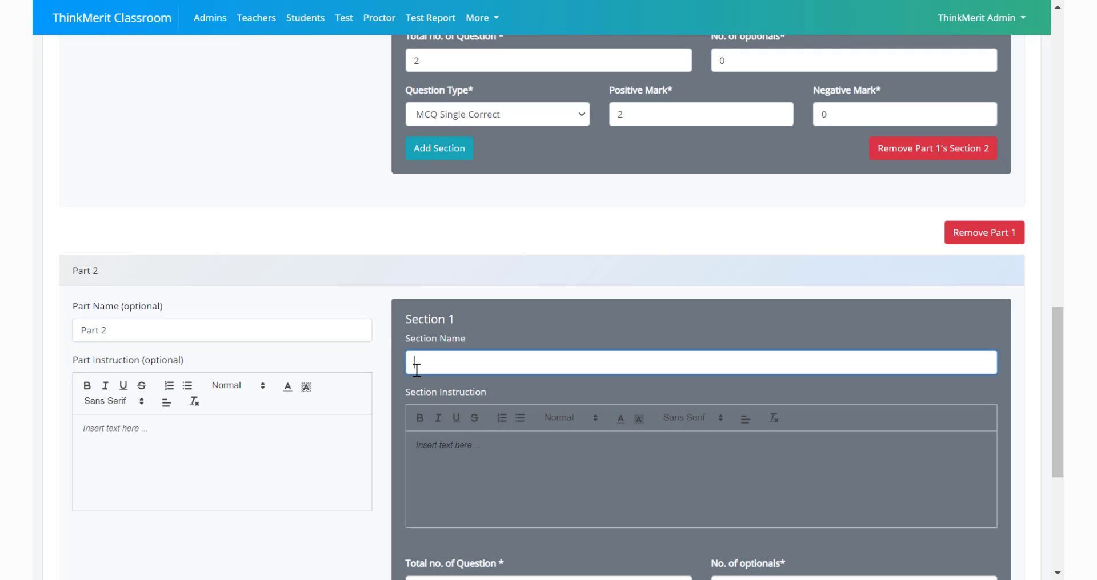
text(Section 3 (Subjective))
key(BackSpace)
text(2 marks))
Configure Section 3 with 1 question, 0 optionals, question type Subjective and positive mark 2
scroll(444, 318, down, 4)
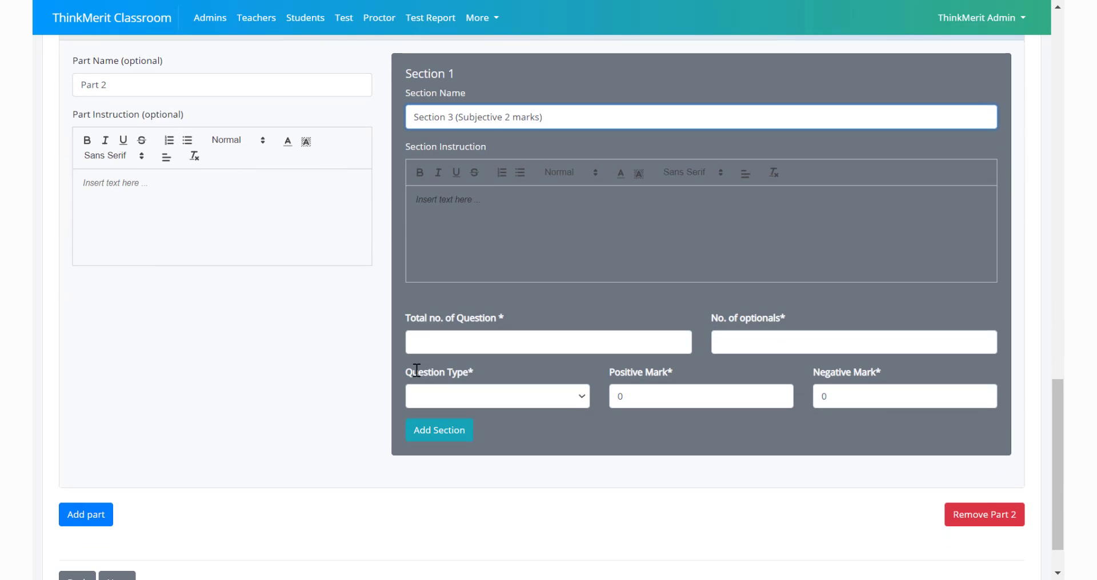
click(442, 341)
text(10)
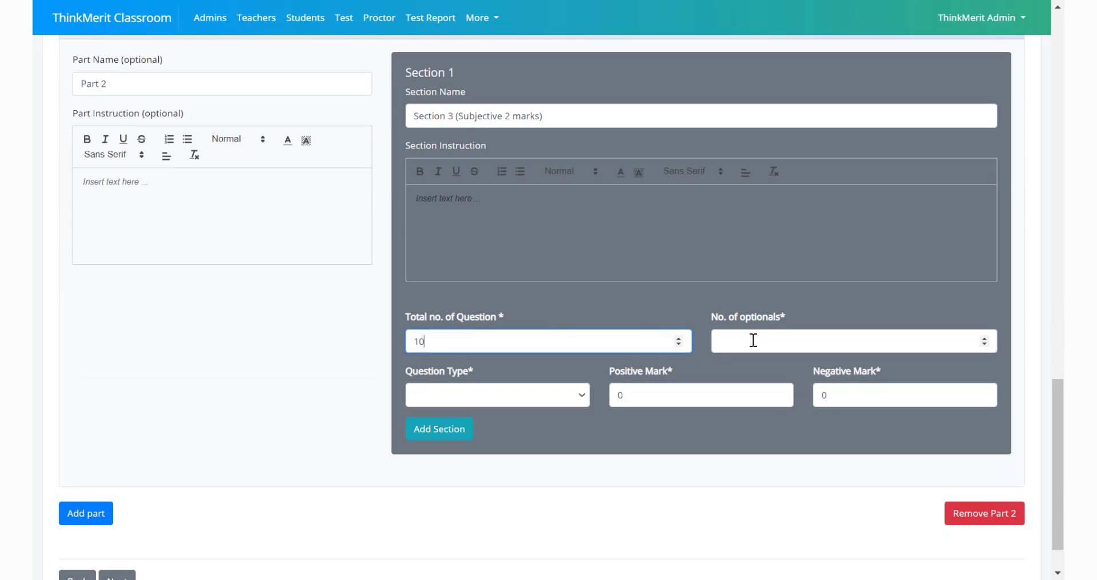
key(BackSpace)
click(749, 343)
text(0)
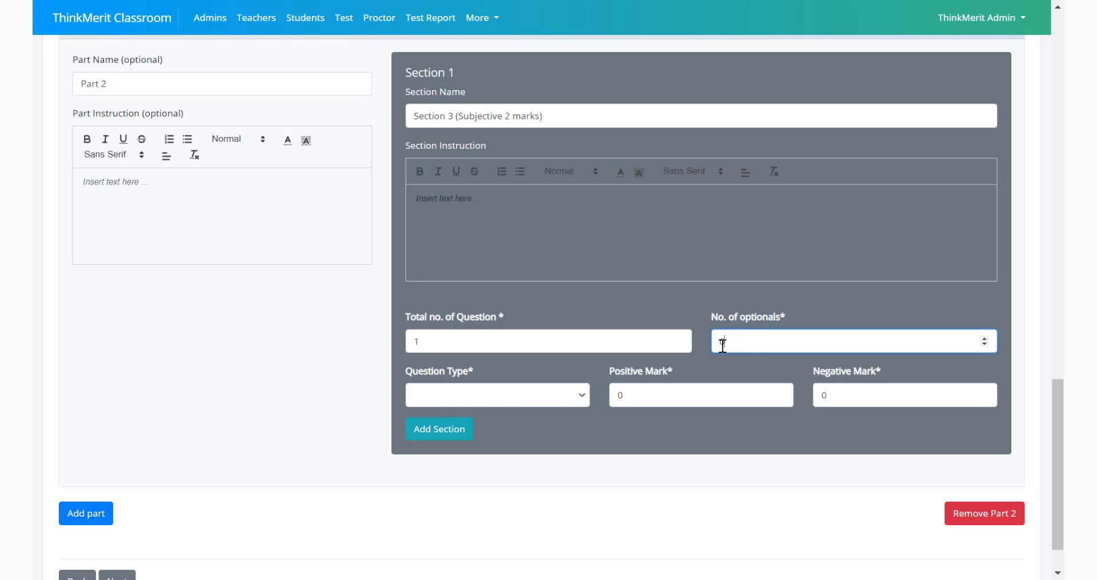
click(439, 399)
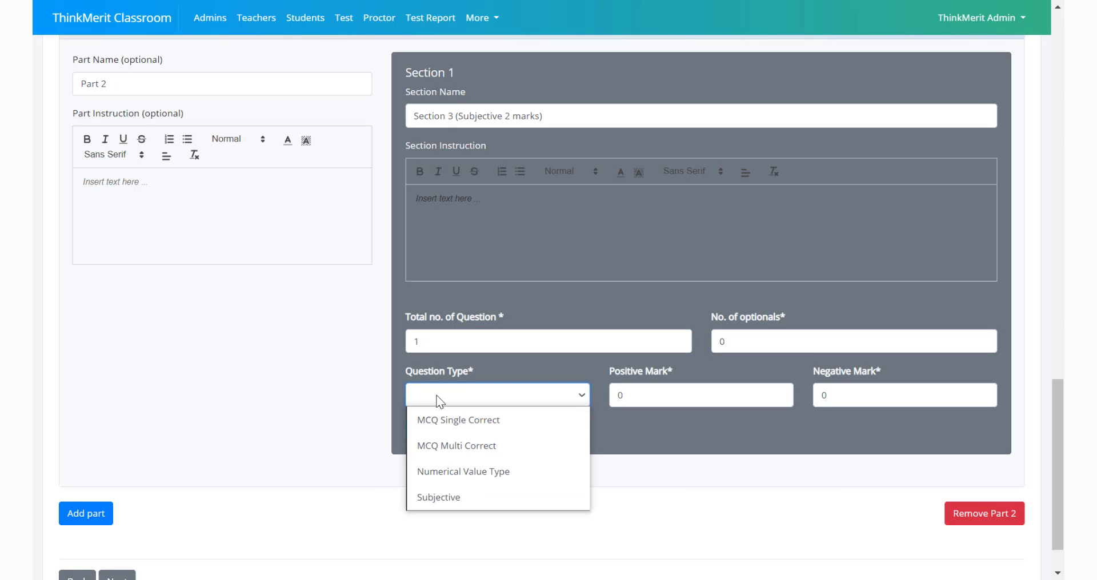
click(440, 496)
double_click(646, 396)
text(2)
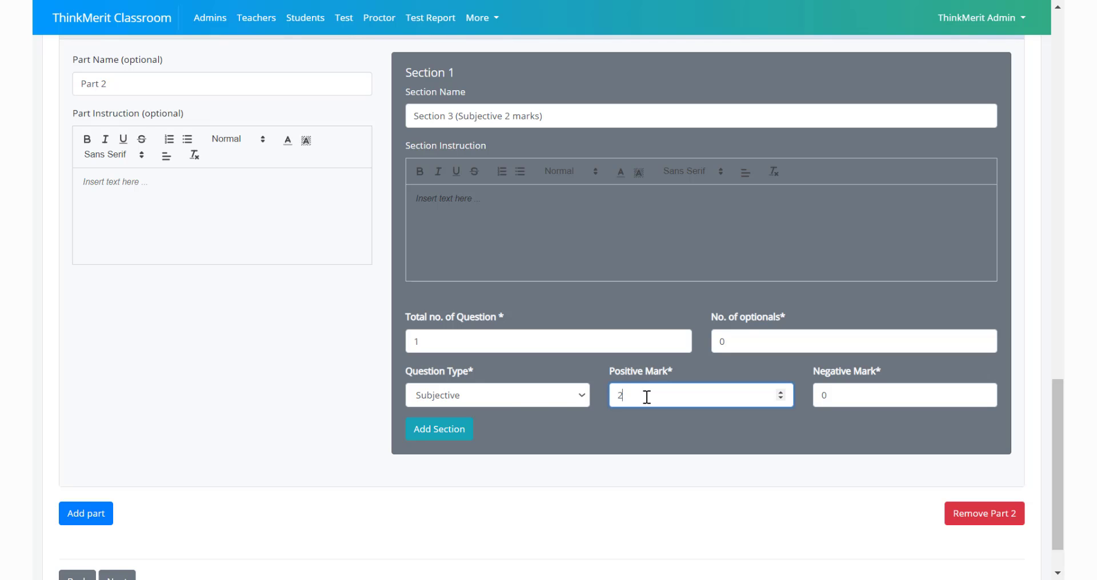
Add a second section to Part 2 and name it "Section 4 (Subjective 3 marks)"
click(439, 432)
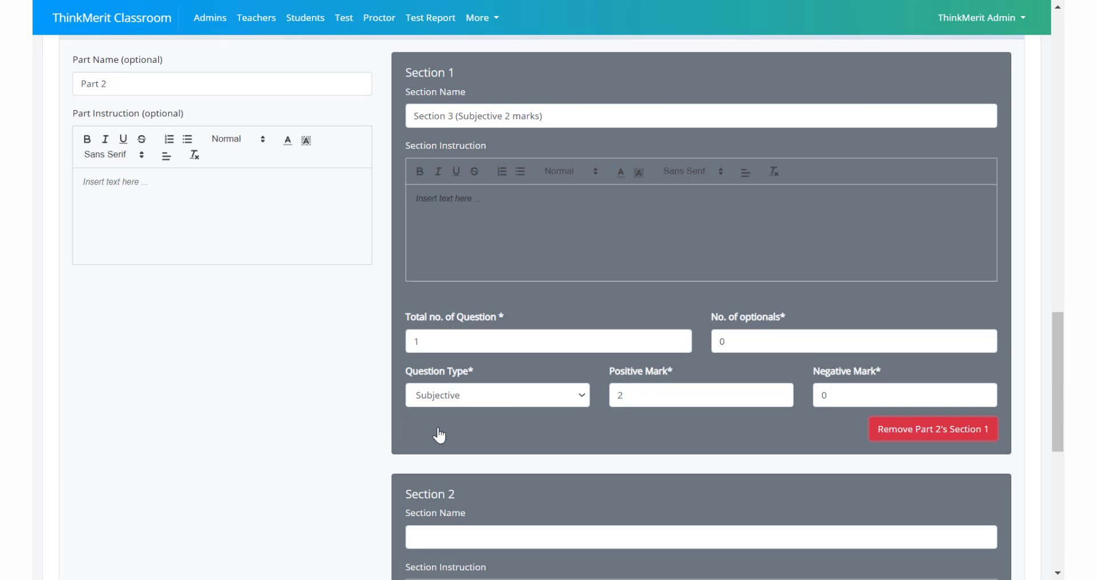
scroll(439, 435, down, 2)
click(426, 436)
text(Sec)
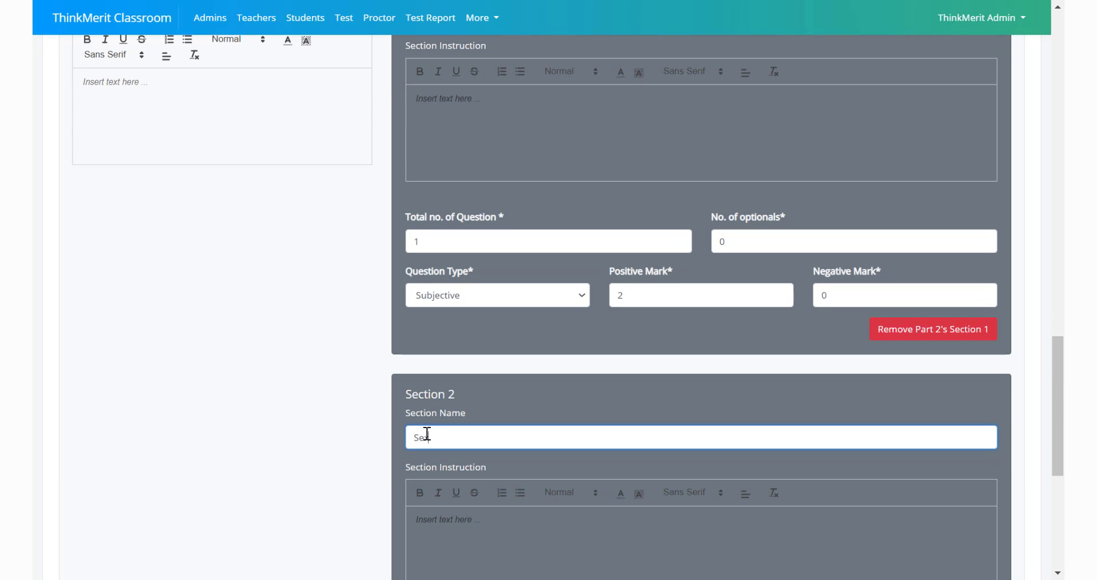
text(tion)
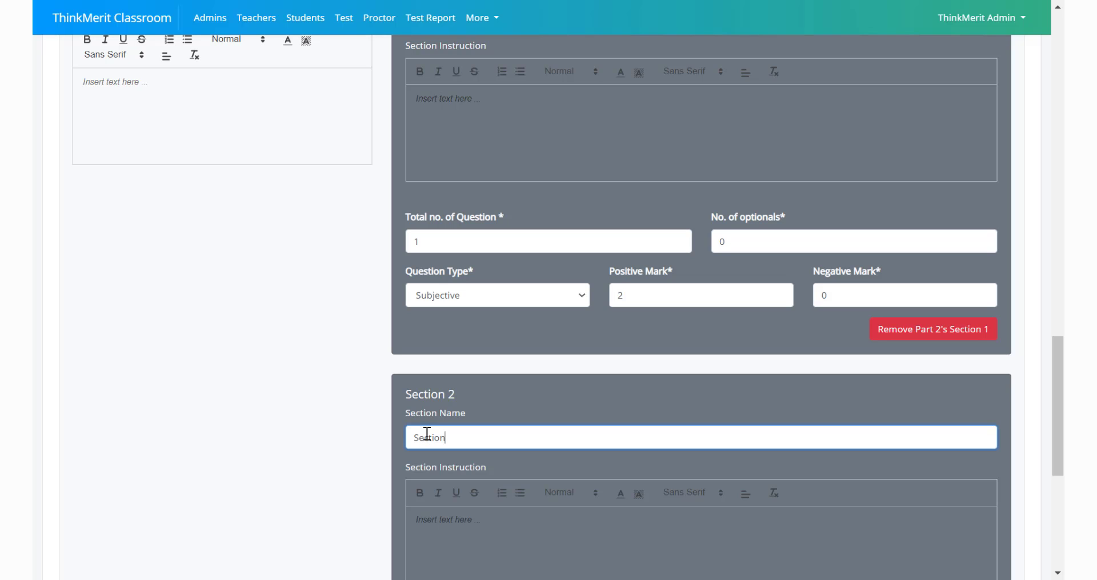
text( 4 (Subjective 3 marks))
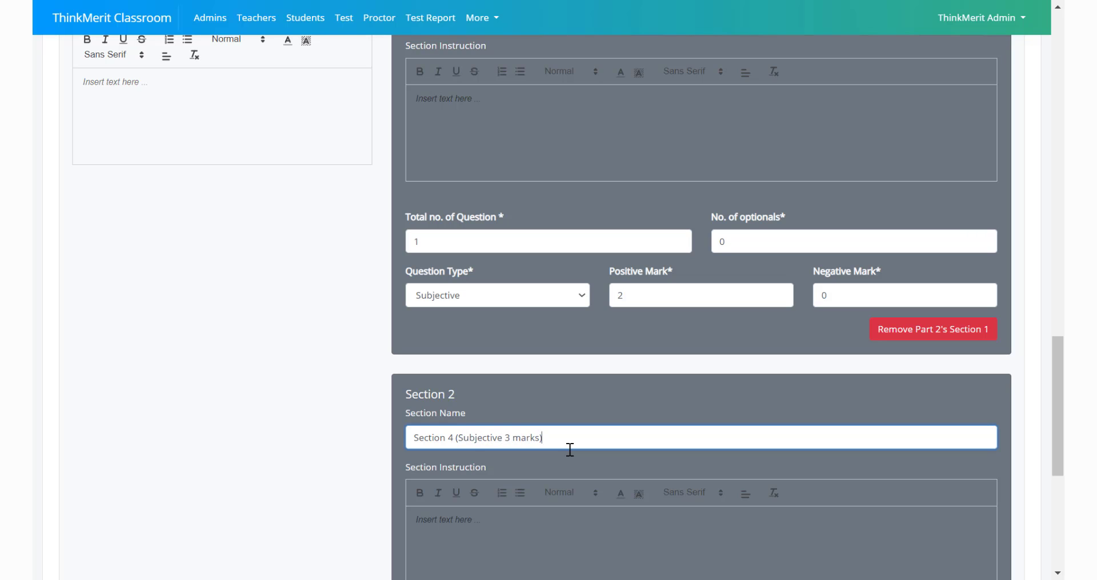
Configure Section 4 with 1 question, 0 optionals, question type Subjective and positive mark 3
scroll(514, 429, down, 5)
click(440, 368)
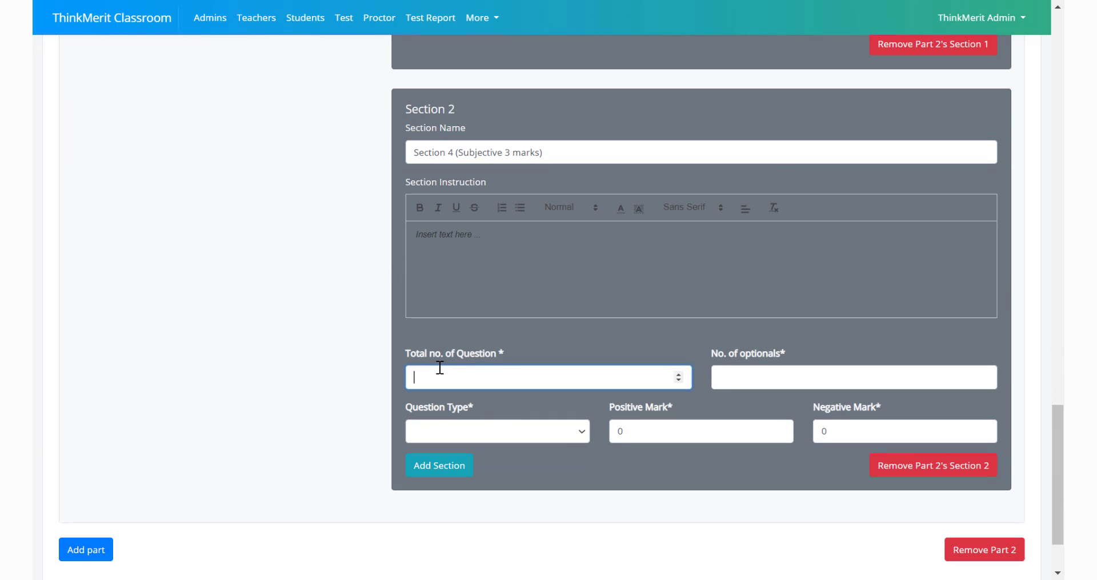
text(1)
click(714, 377)
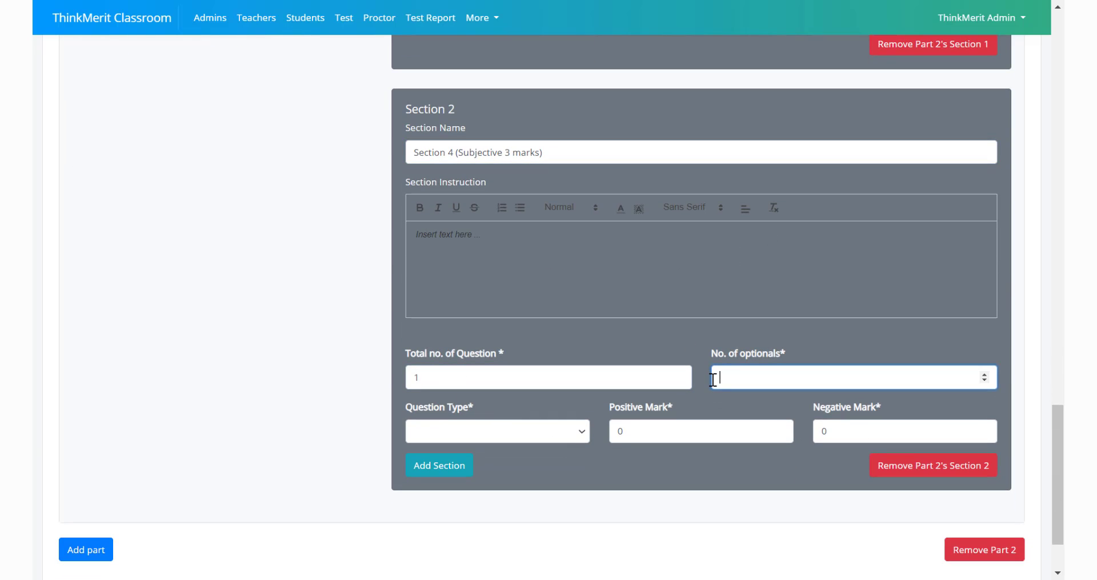
text(0)
click(441, 423)
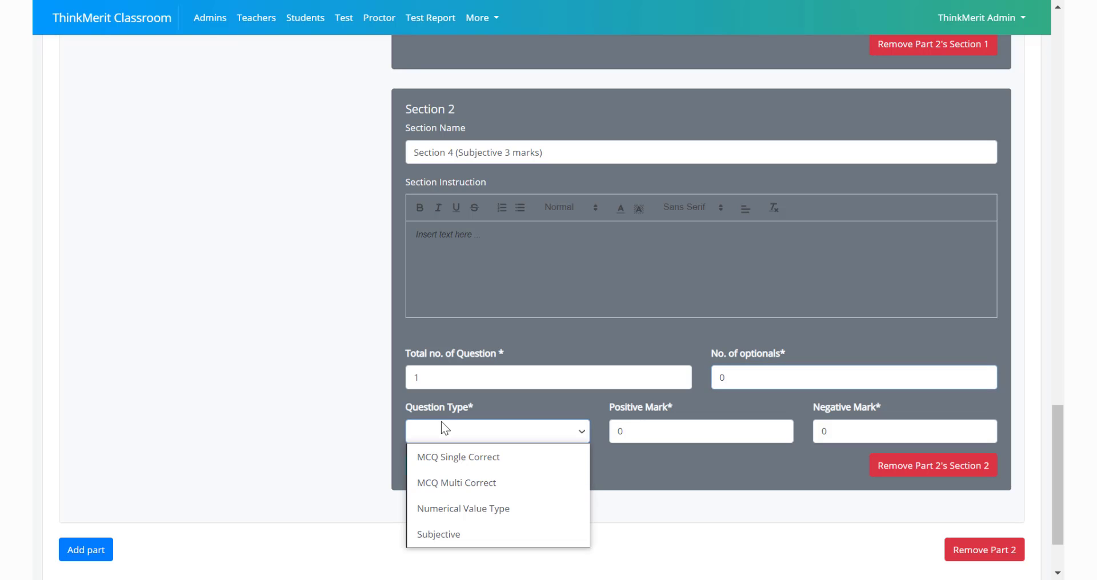
click(436, 533)
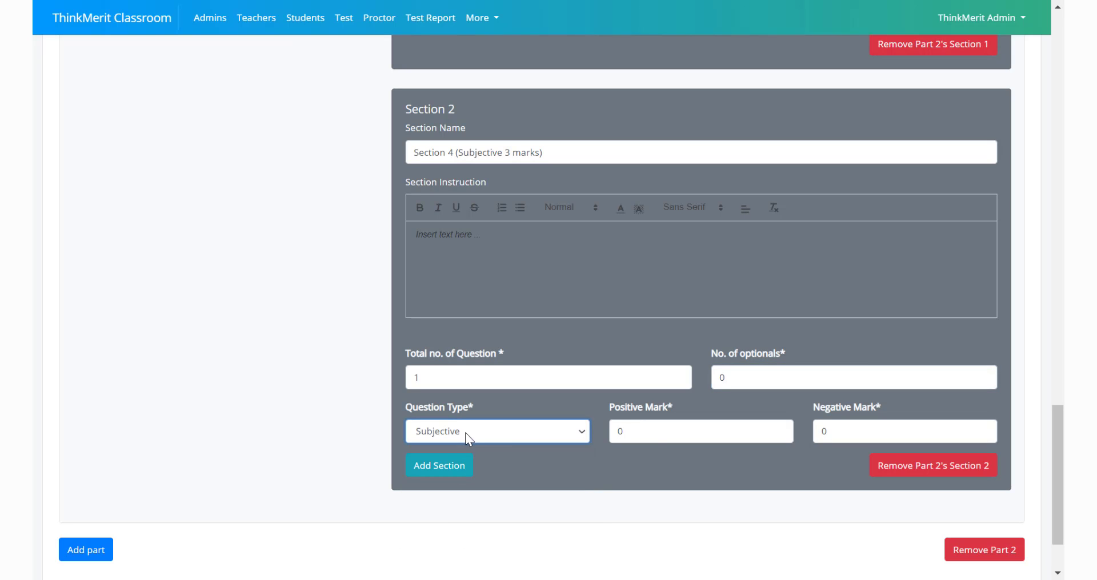
double_click(642, 432)
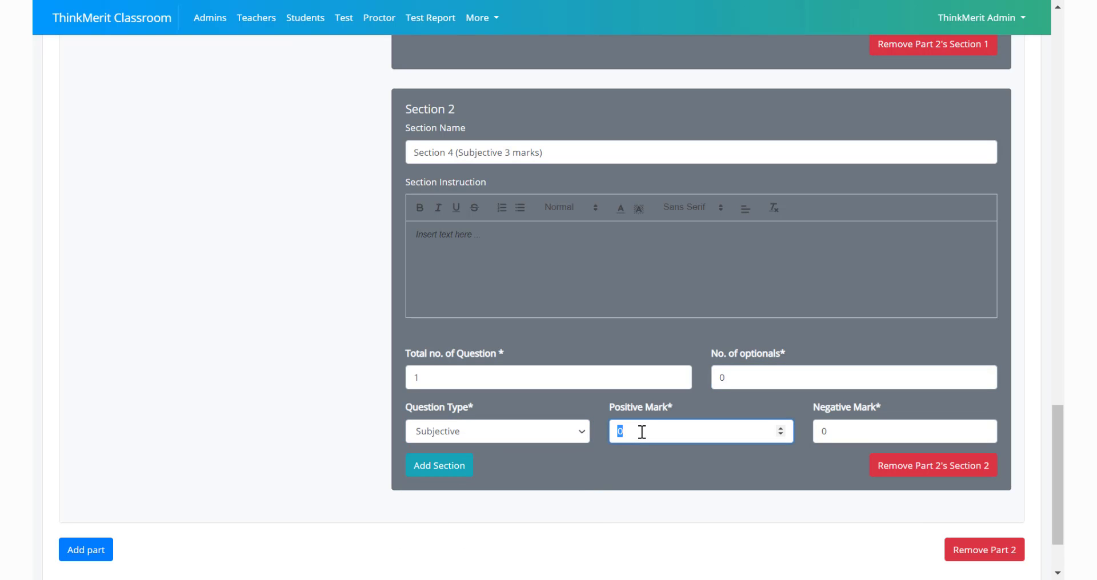
text(3)
Review the test format, proceed to the preview and save the test
scroll(267, 460, up, 2)
scroll(267, 461, up, 15)
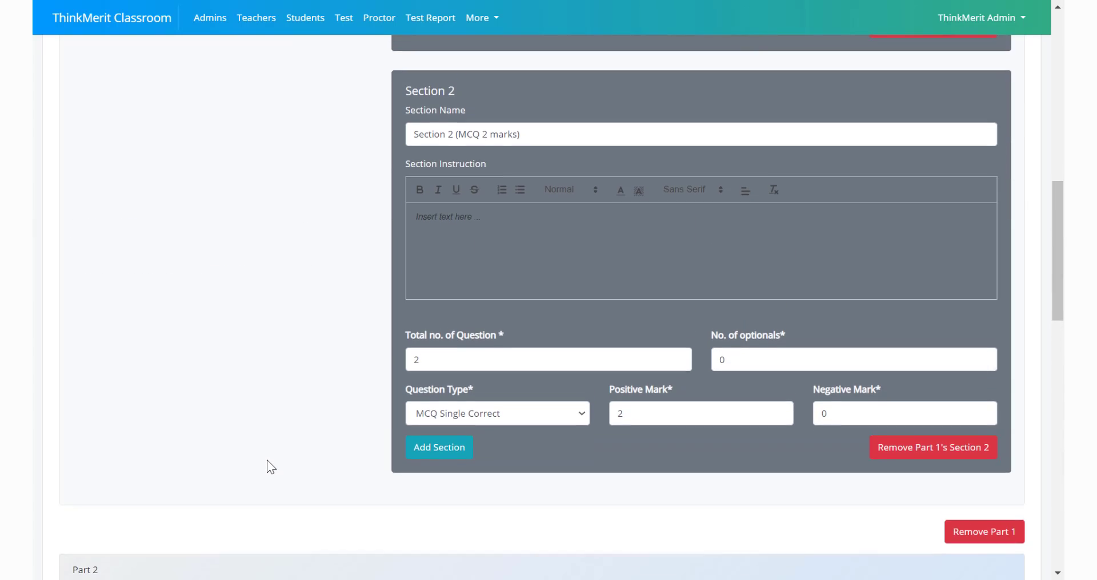
scroll(266, 461, up, 1)
scroll(266, 460, down, 15)
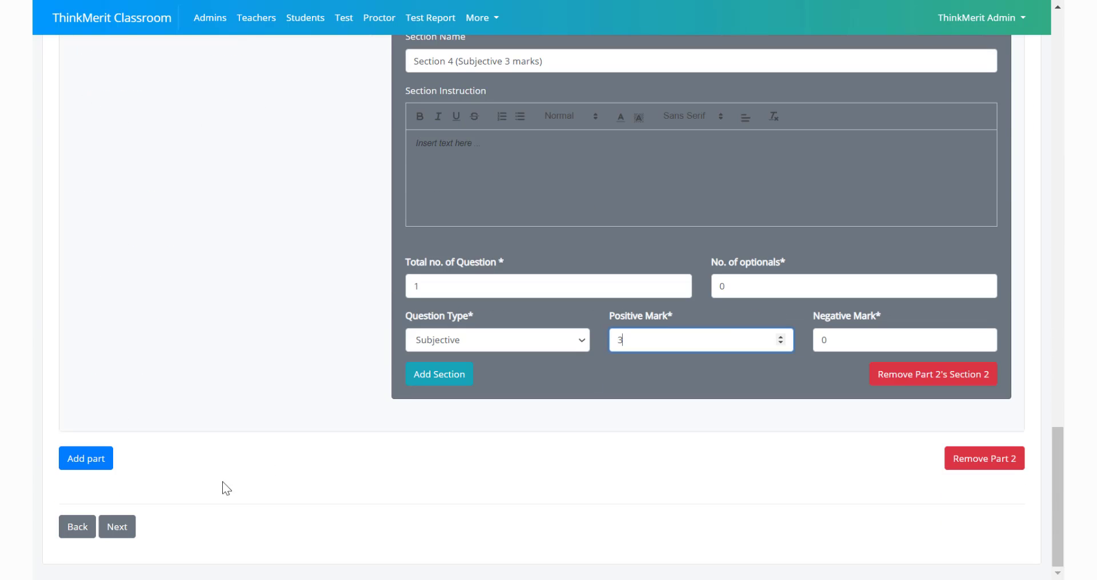
click(114, 529)
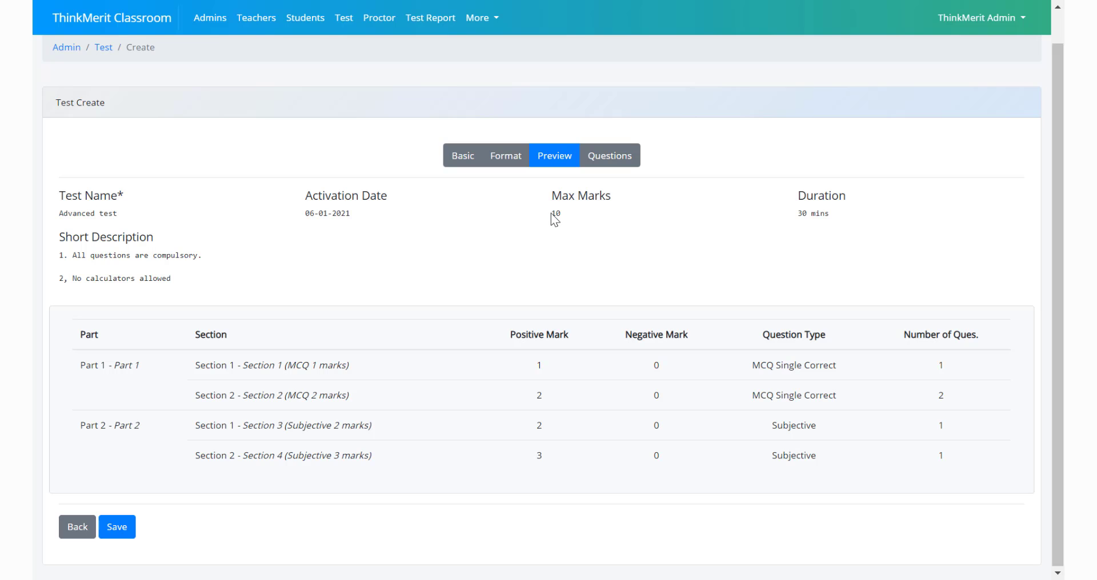
click(117, 521)
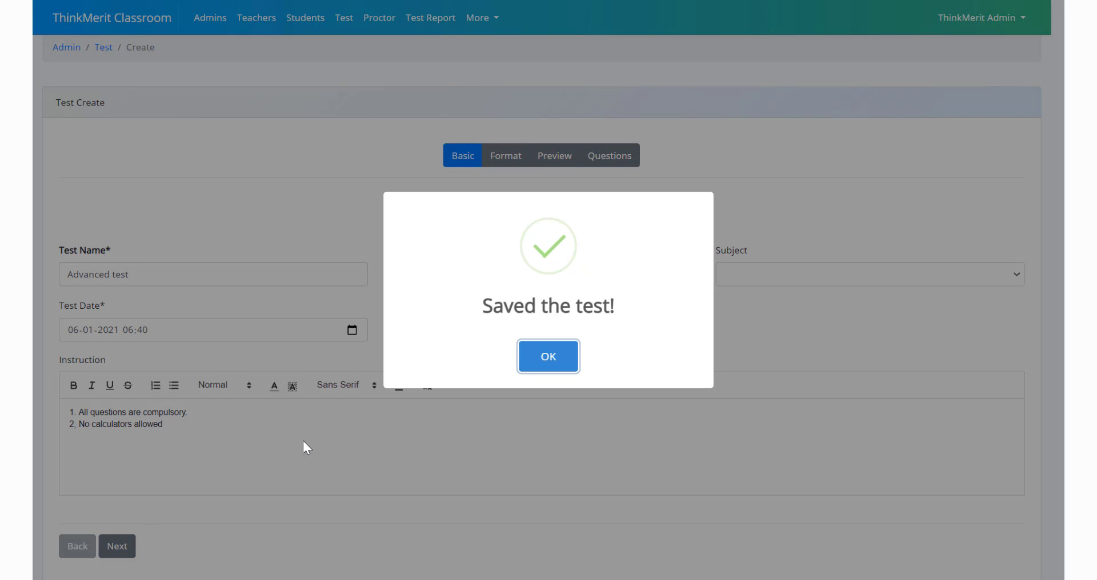
click(538, 362)
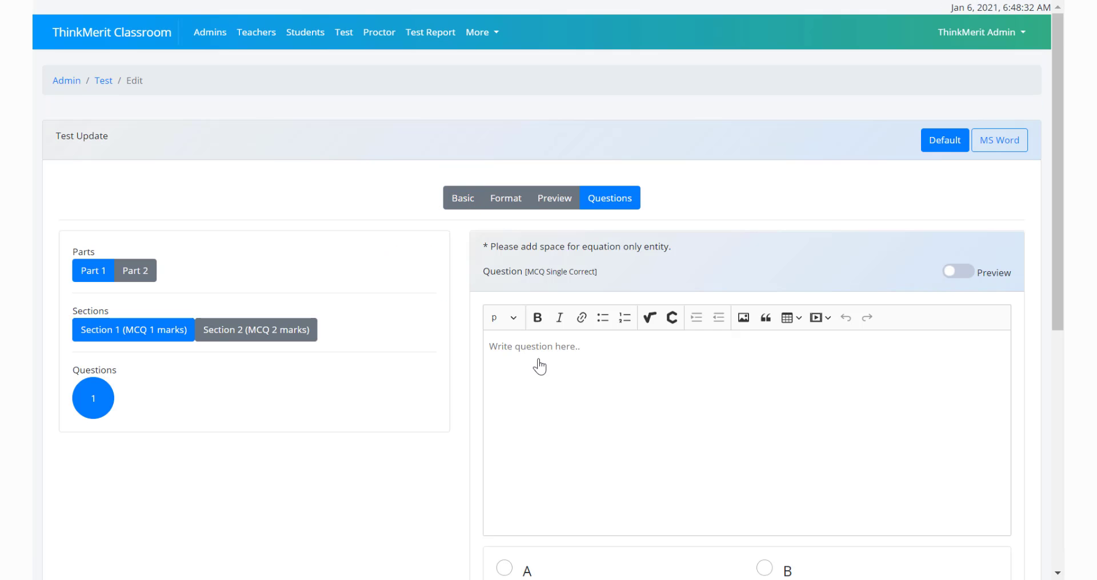
Write "Capital of India" as the text of question 1 in Part 1's Section 1 (MCQ 1 marks)
scroll(543, 353, down, 2)
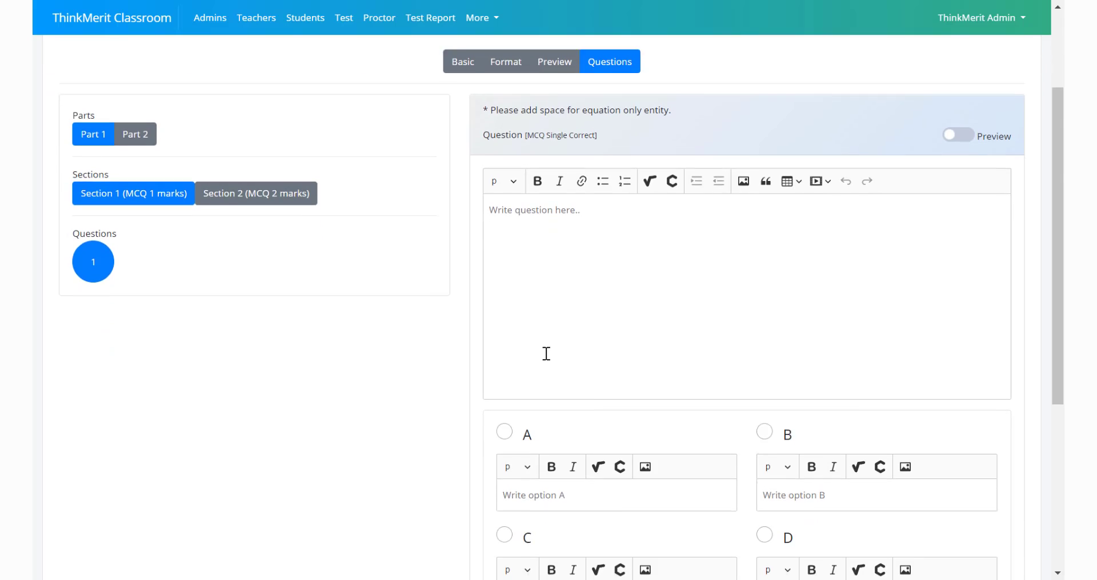
scroll(546, 354, down, 3)
scroll(543, 355, up, 4)
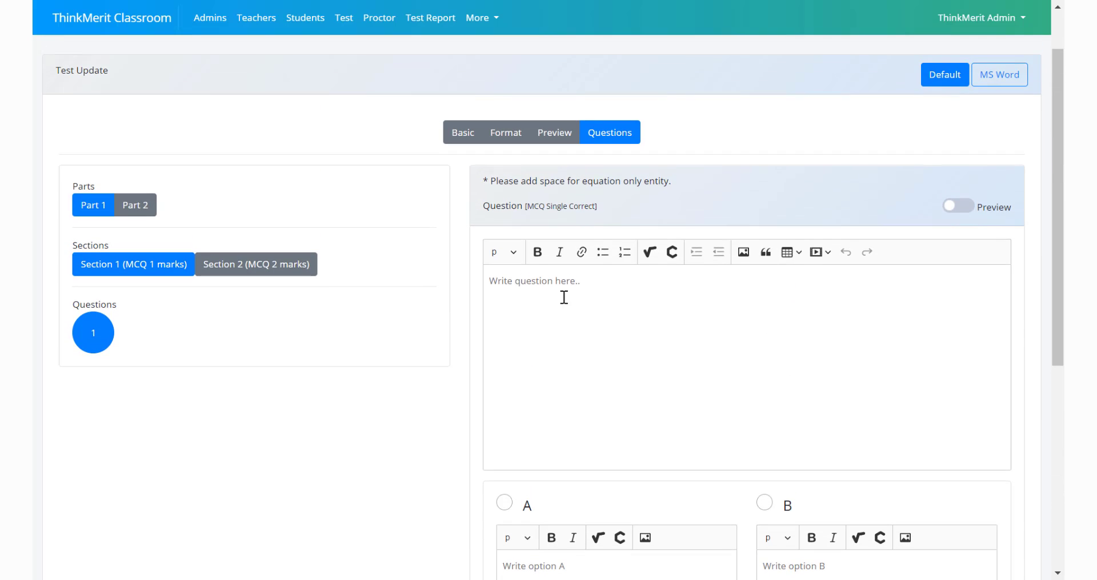
click(93, 205)
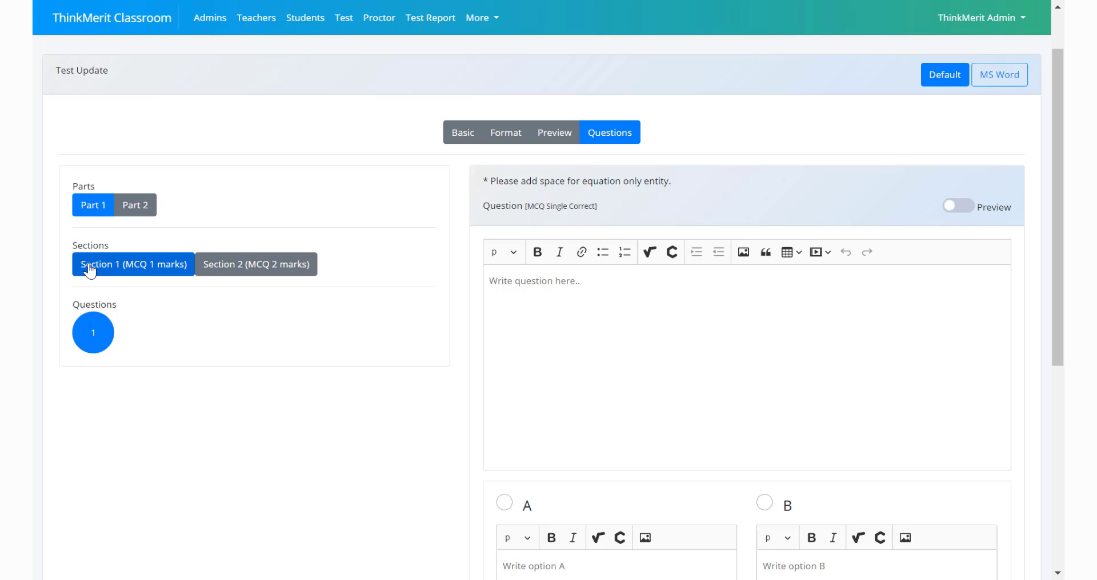
click(226, 271)
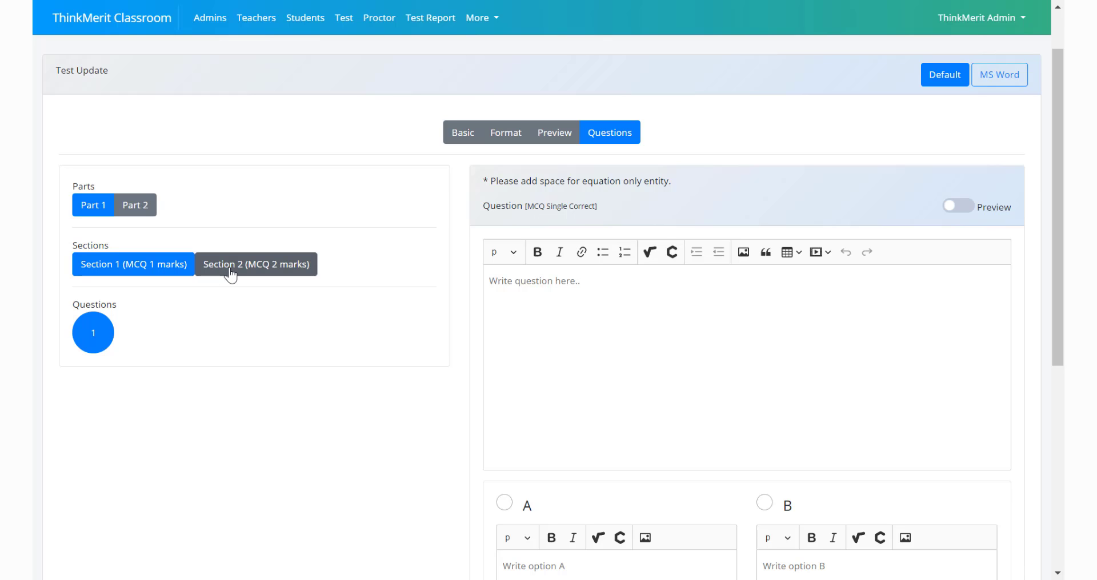
click(142, 263)
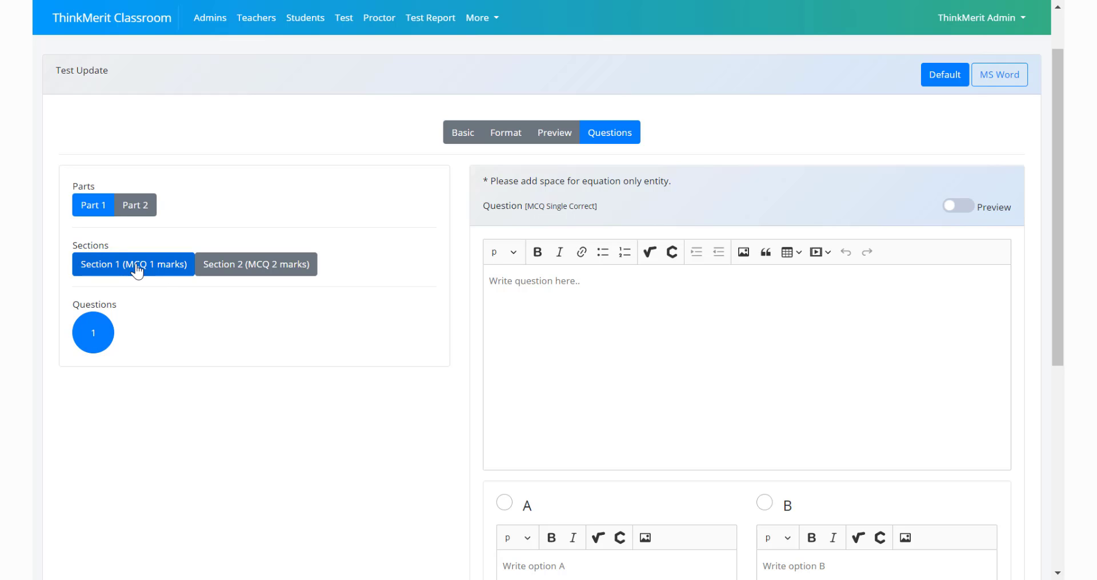
click(506, 297)
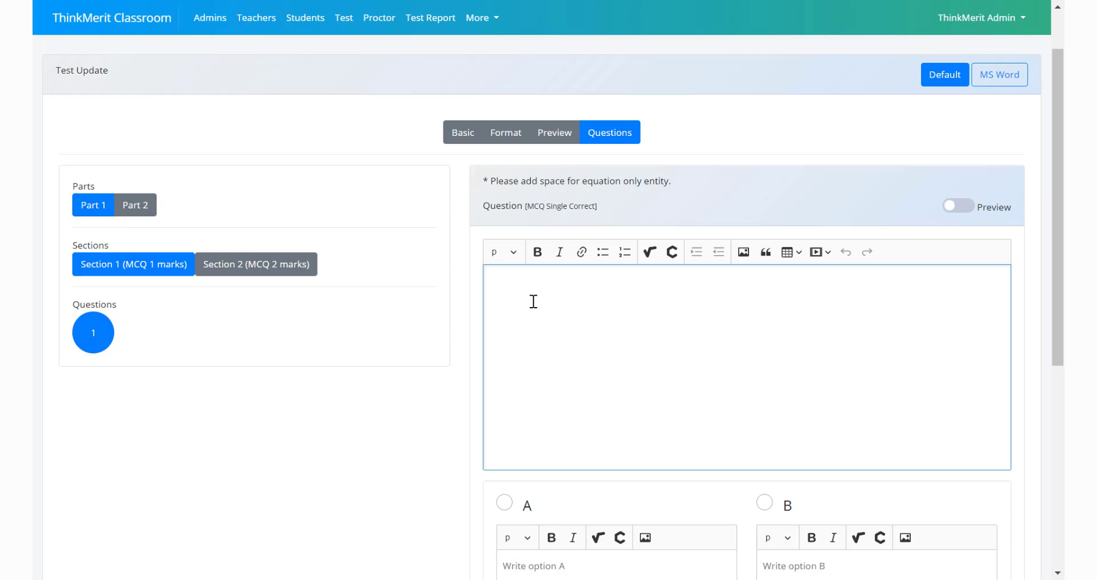
text(Capital of India?)
Enter New Delhi, Mumbai, Chennai and Kolkata as options A to D and mark option A as the correct answer
scroll(533, 302, down, 5)
click(532, 308)
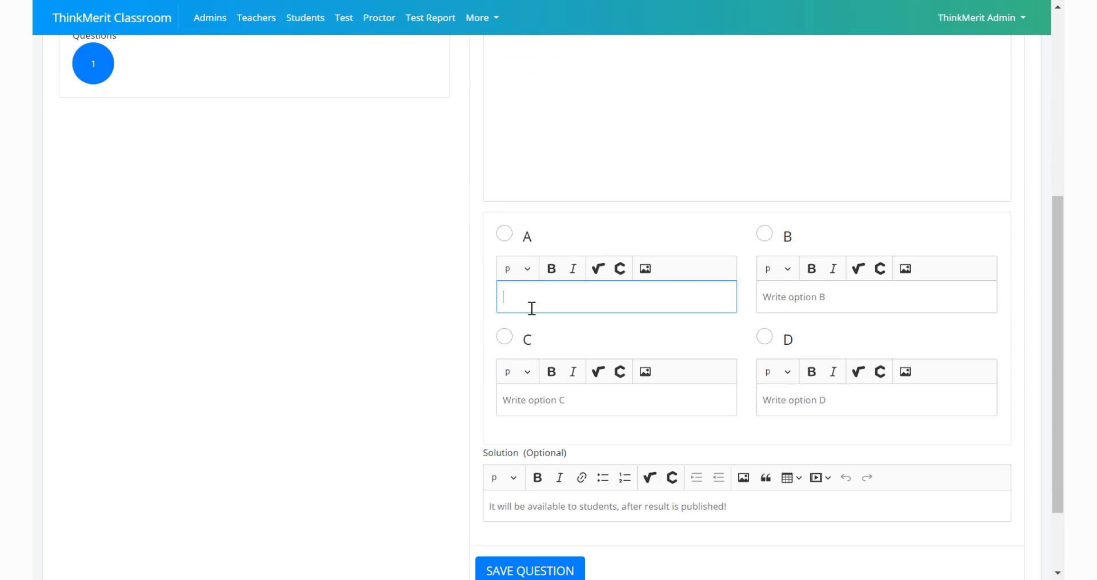
text(New Delhi)
key(Tab)
text(Mumbai)
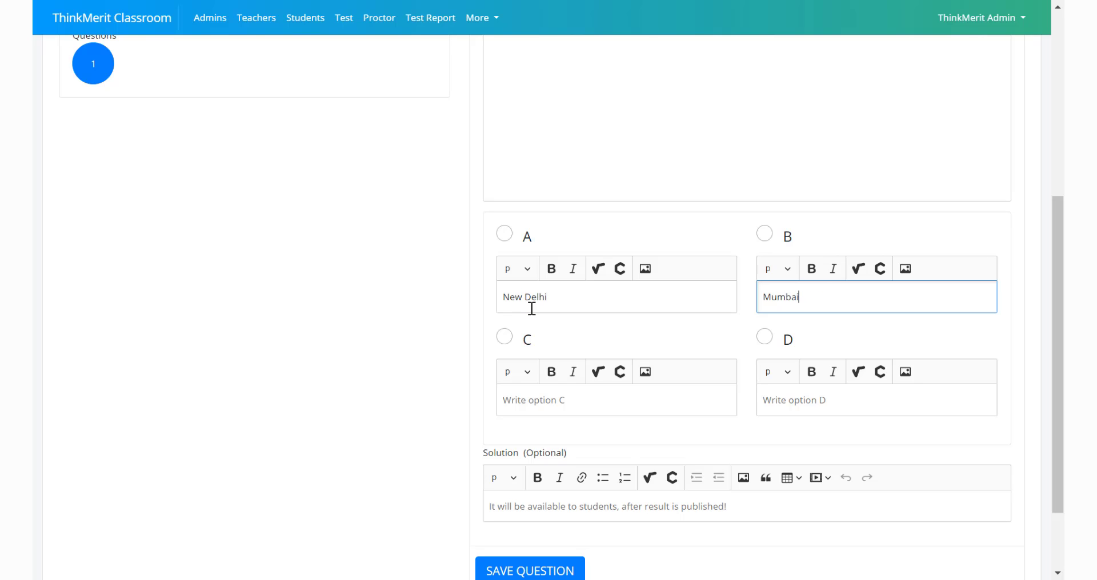
click(542, 396)
text(Chennai)
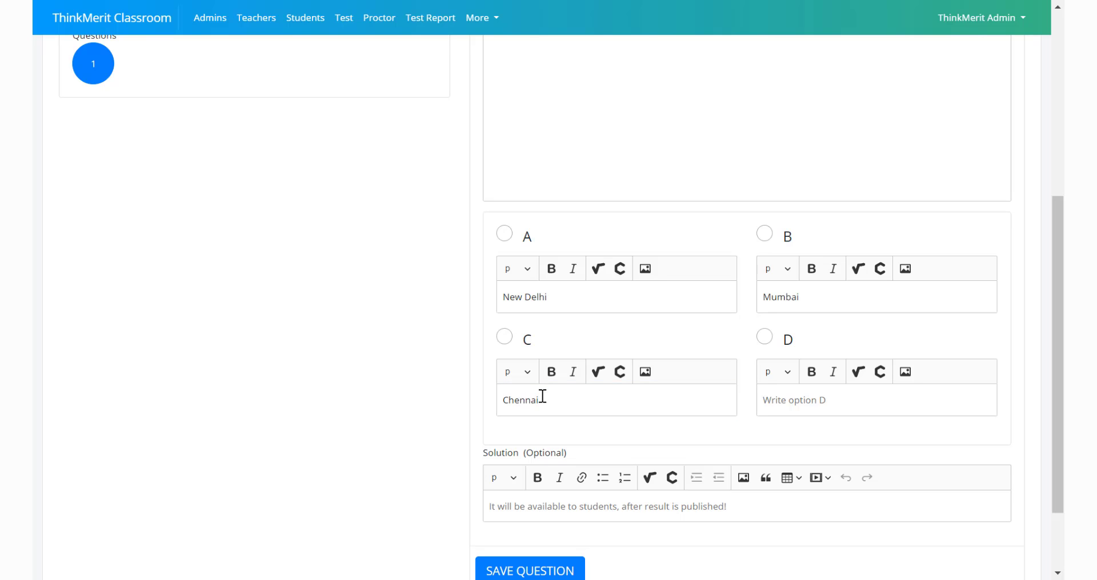
key(Tab)
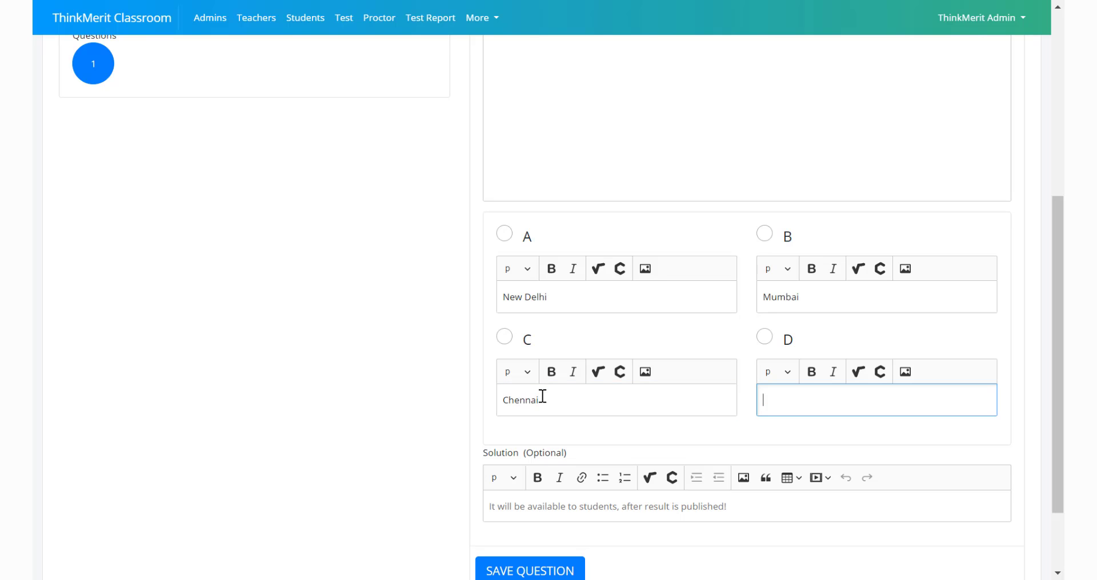
text(Kolkata)
click(504, 234)
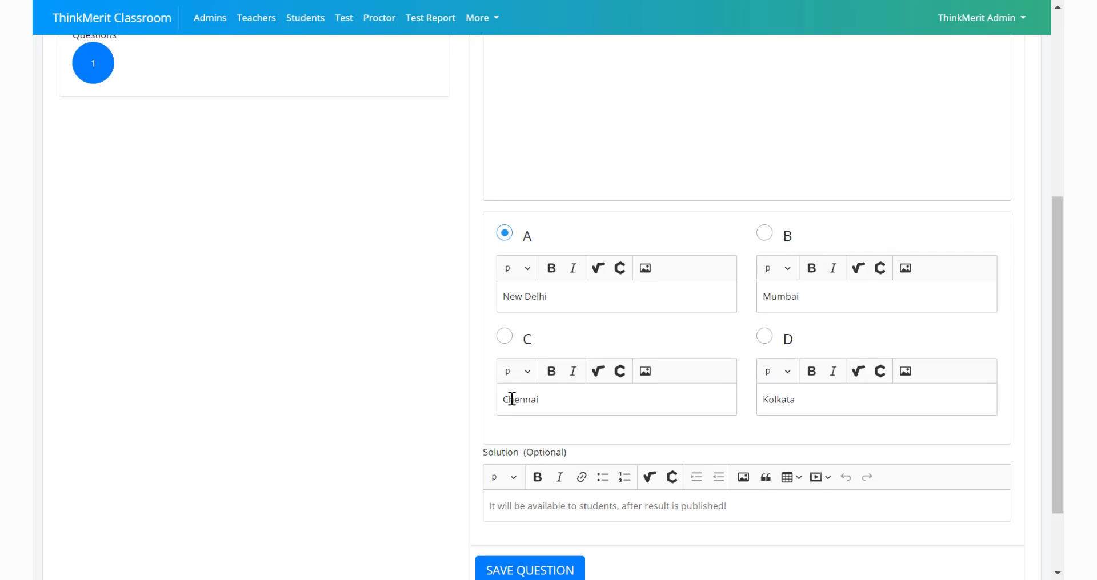
scroll(509, 399, down, 2)
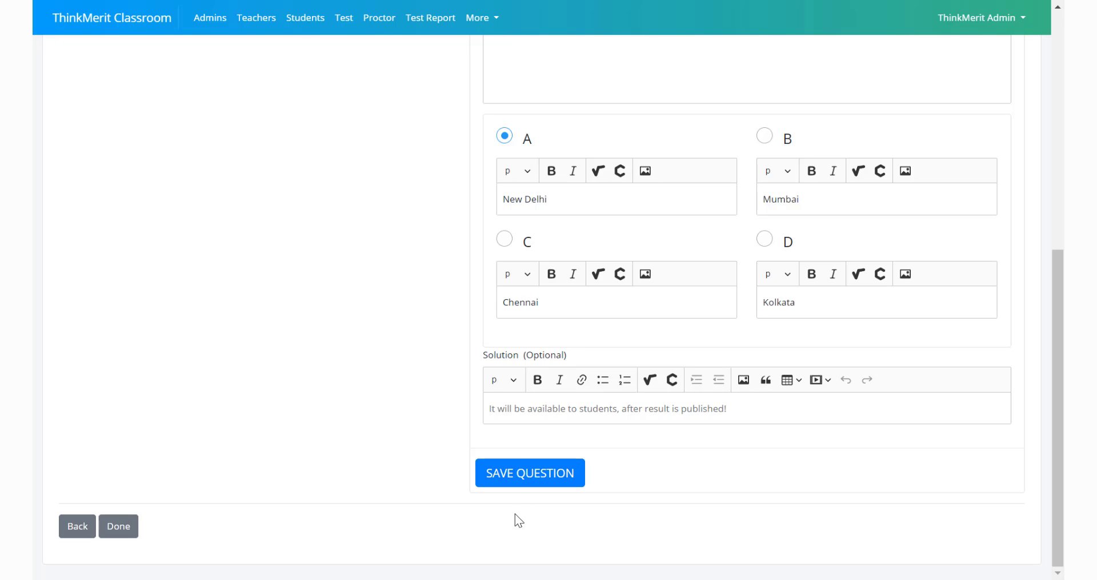
Save question 1 and write "When India got Independence?" as question 2 in Part 1's Section 2 (MCQ 2 marks)
click(516, 474)
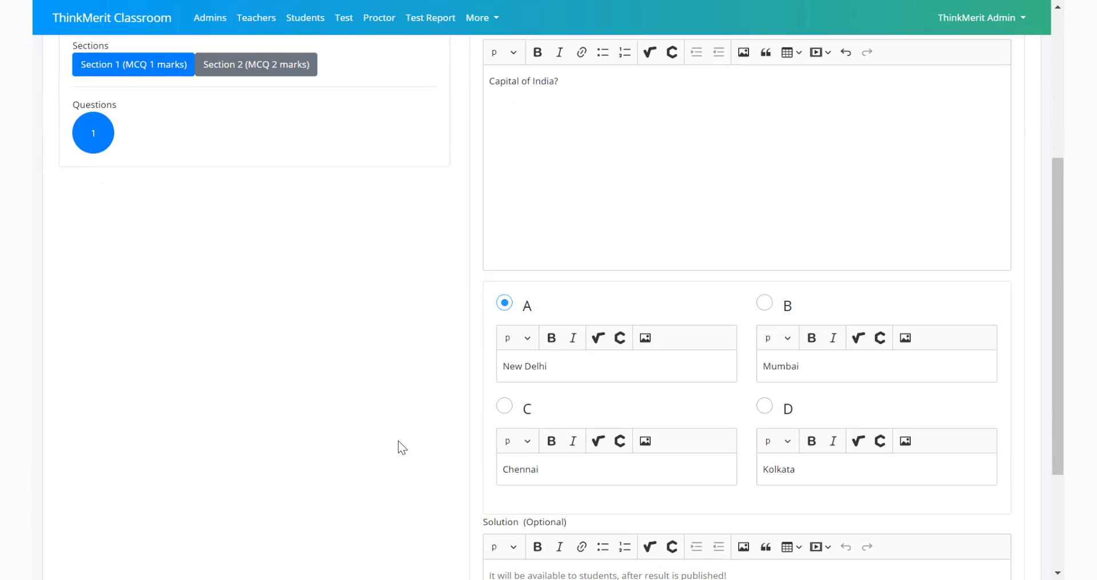
click(236, 136)
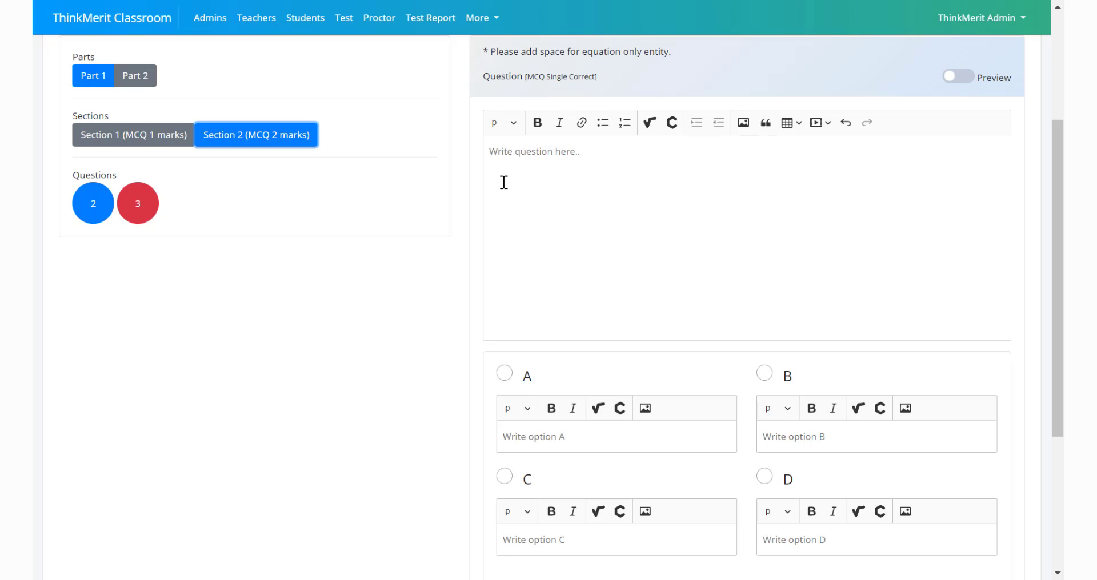
click(537, 179)
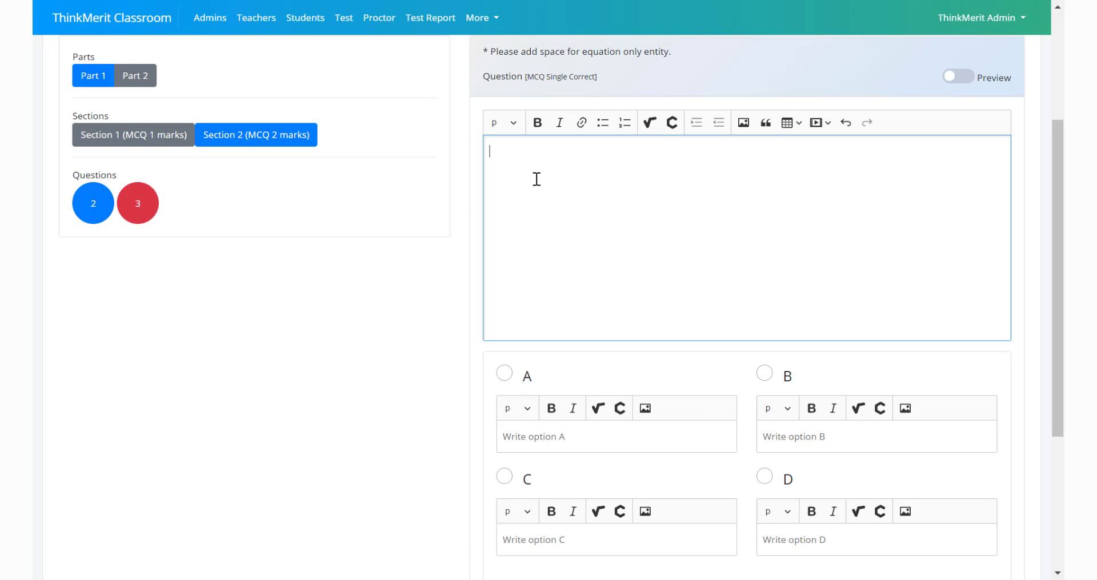
text(When India got Independence?)
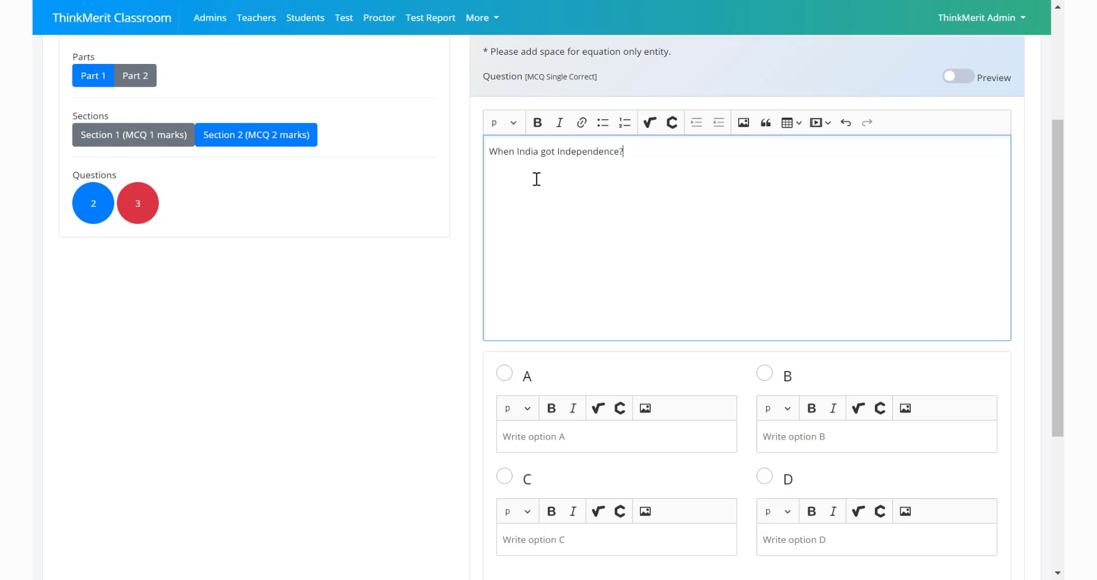
Enter 1948, 1947, 1945 and 1950 as options A to D of question 2
scroll(526, 360, down, 1)
click(554, 395)
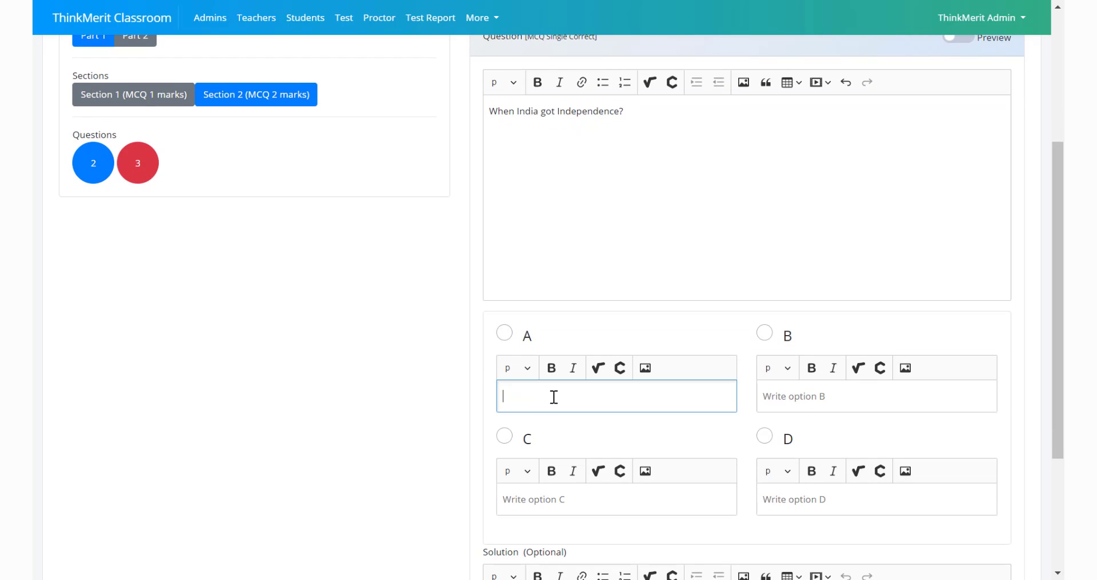
text(1948)
click(792, 385)
text(1947)
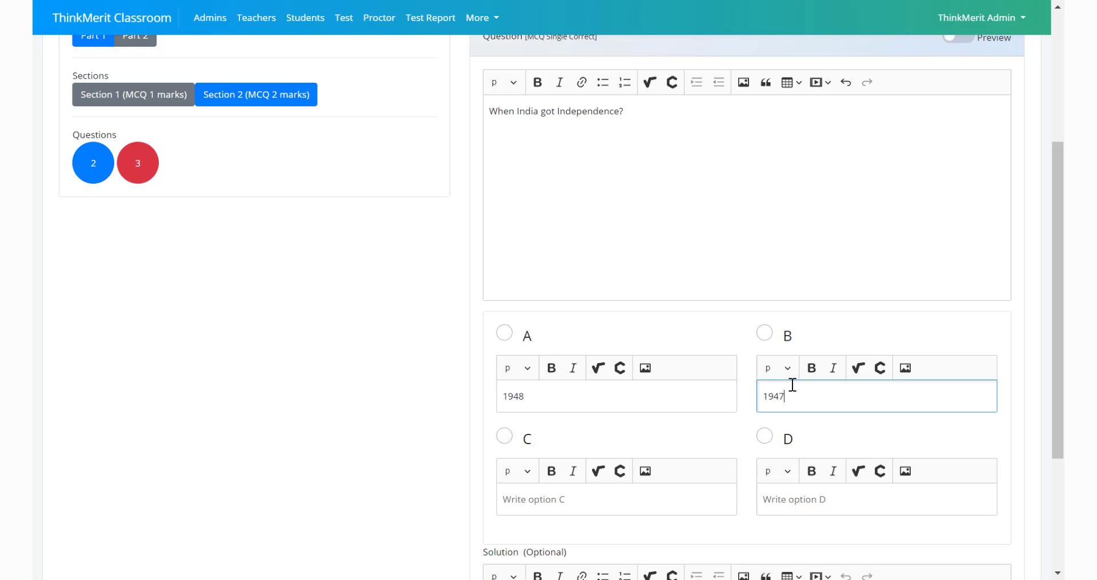
click(551, 495)
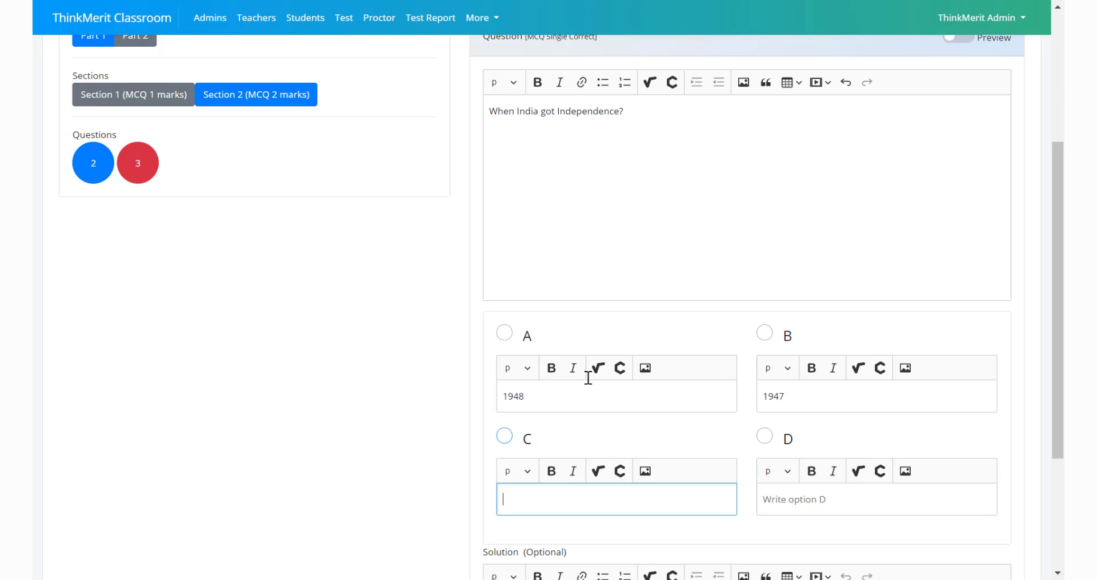
text(1945)
scroll(588, 362, down, 3)
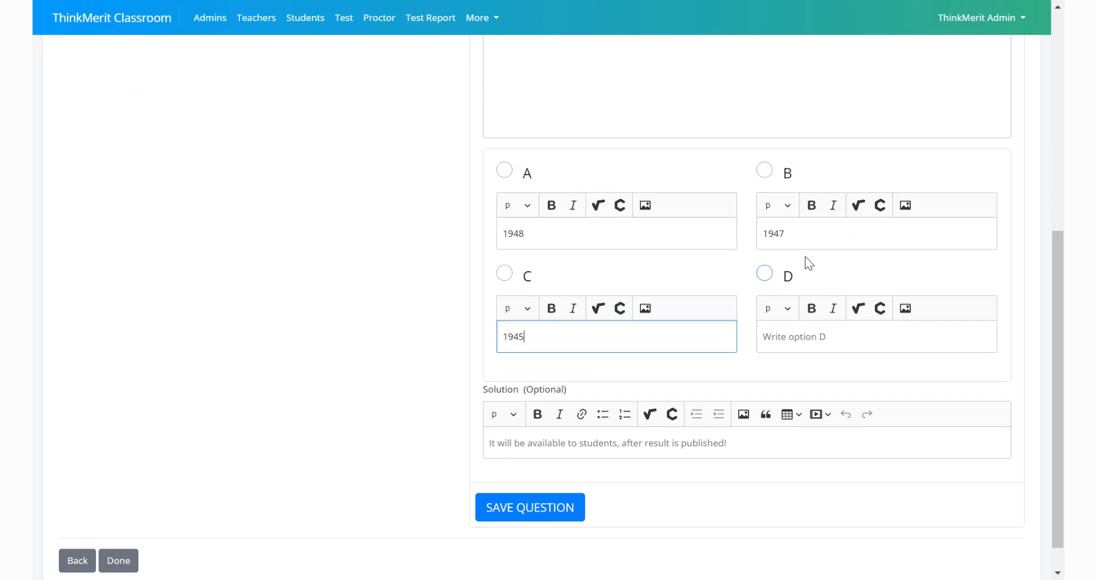
click(801, 328)
text(1950)
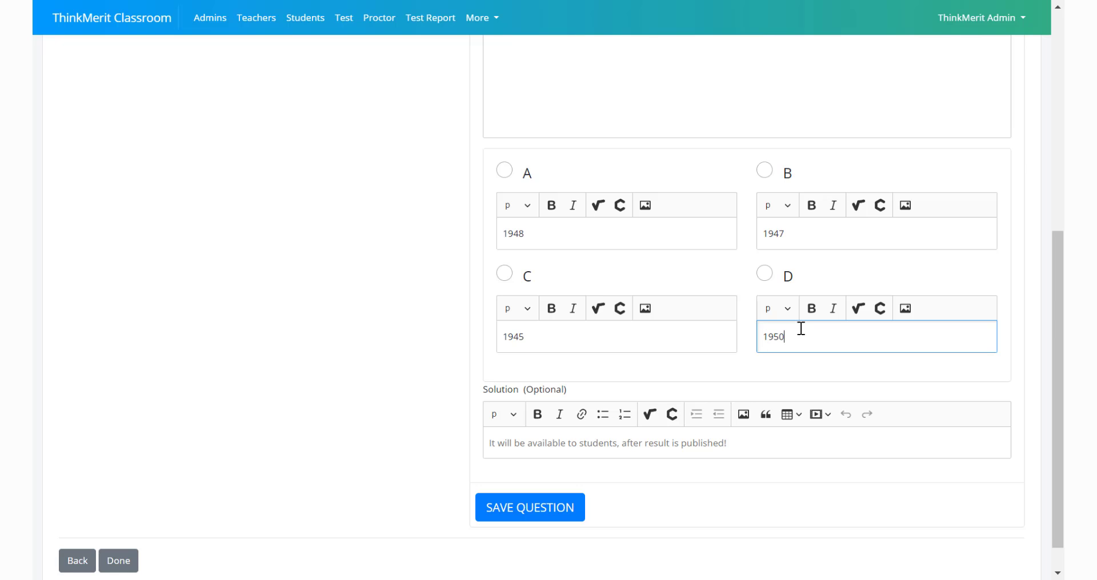
Mark option B as the correct answer, save question 2 and open question 3 of Section 2
click(766, 172)
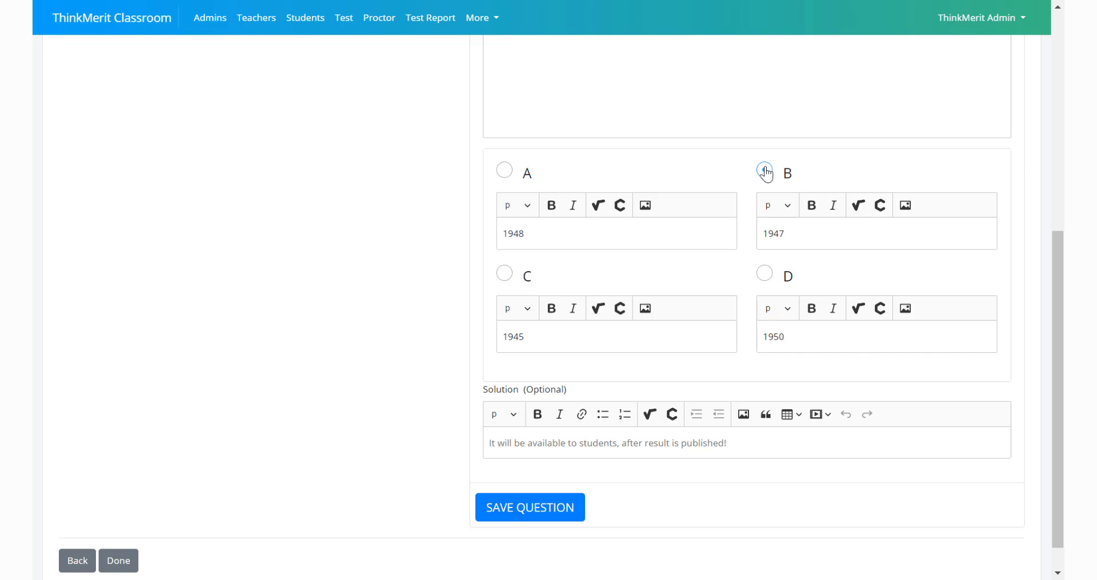
click(533, 508)
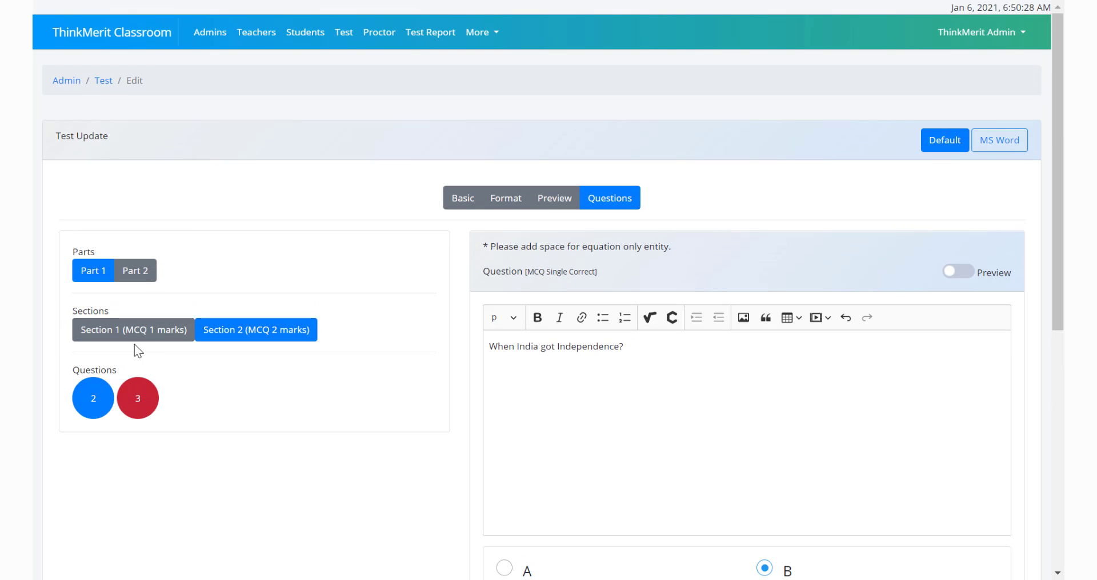
click(139, 407)
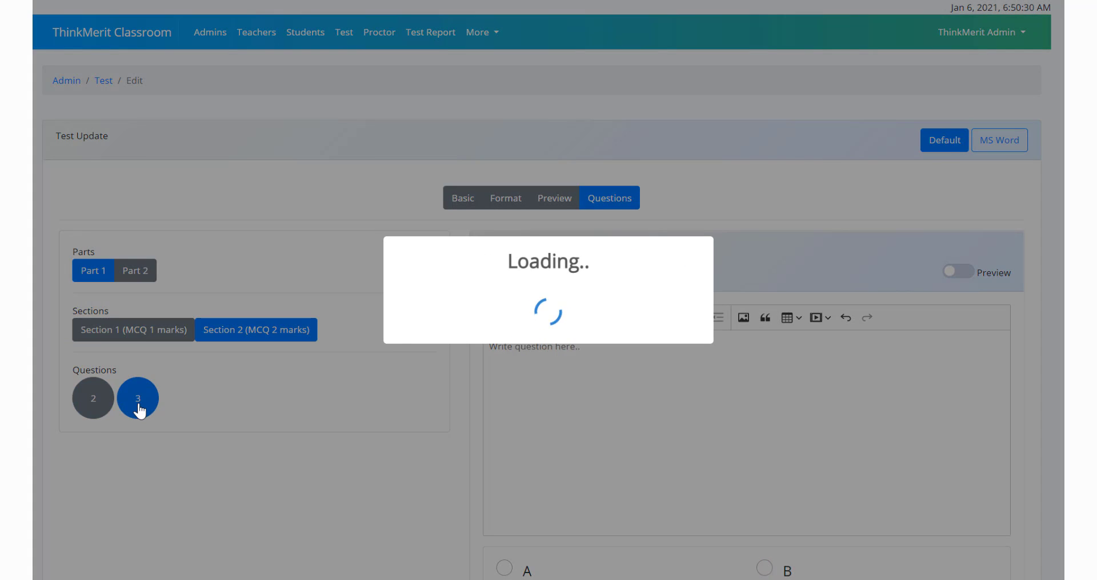
scroll(443, 342, down, 3)
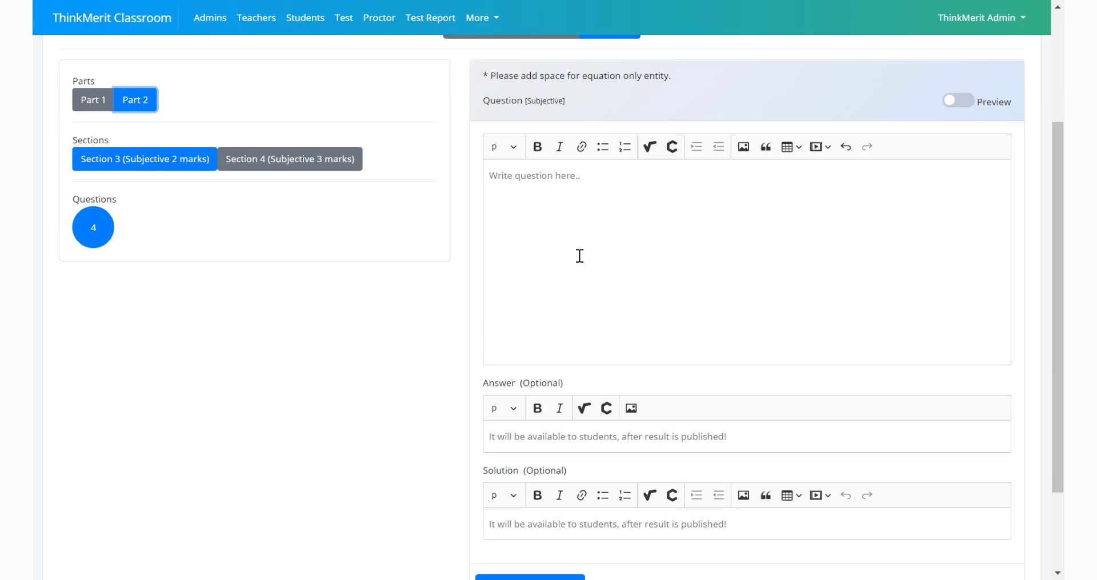
Enter "Write a short note on electrolysis." as question 4 in Part 2's Section 3 (Subjective 2 marks) and save it
click(553, 225)
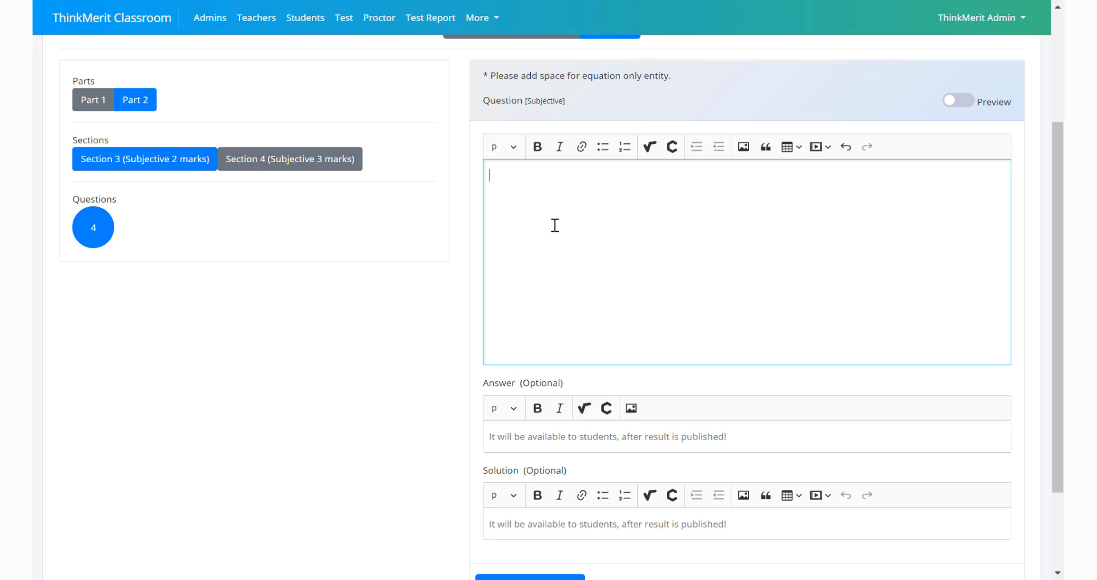
text(Write a short note on electro)
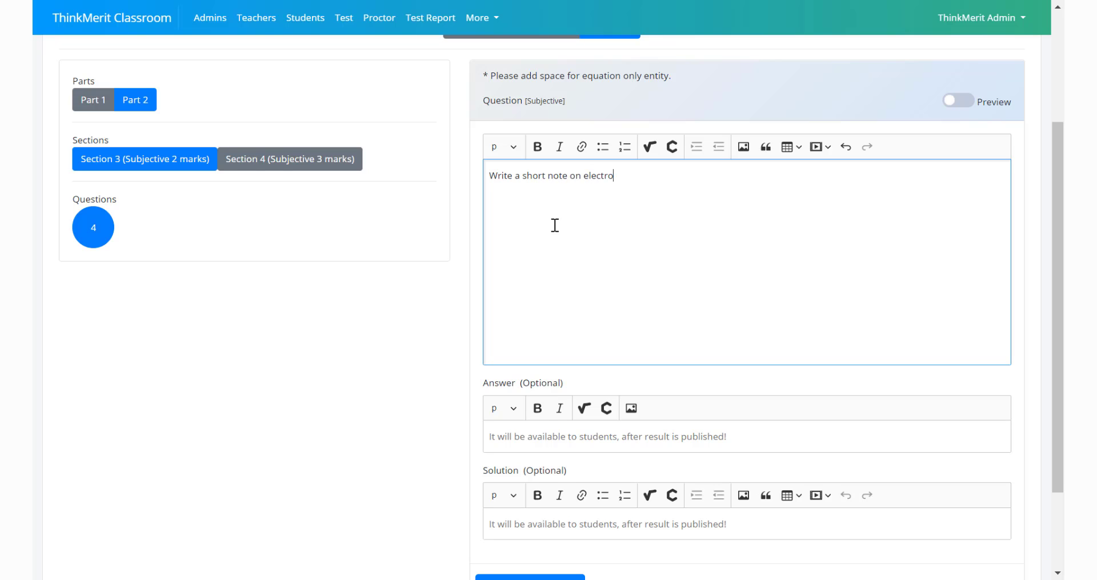
text(lysis.)
scroll(508, 280, down, 2)
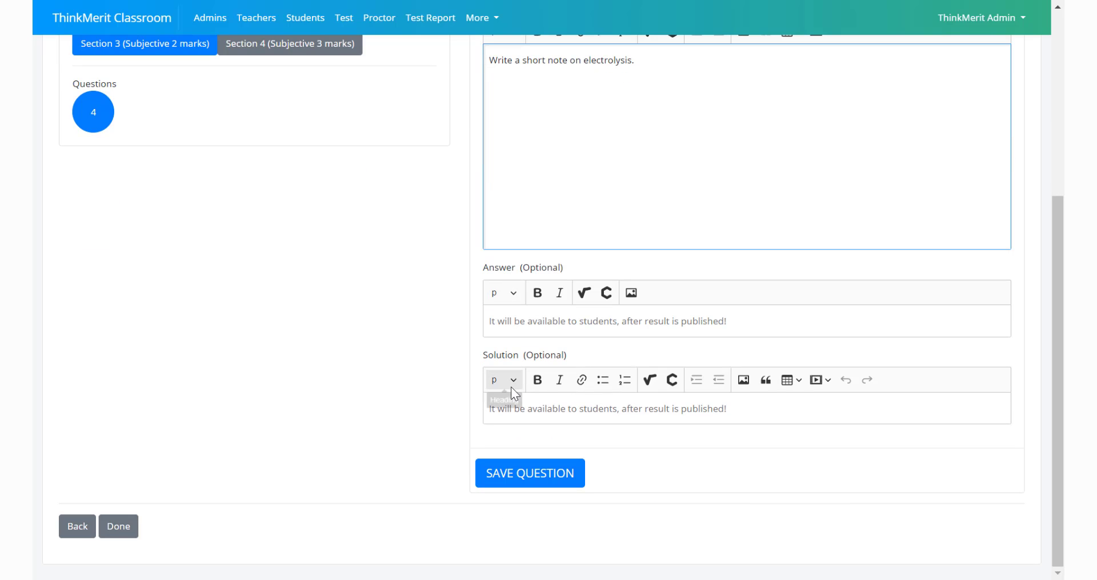
scroll(449, 246, up, 3)
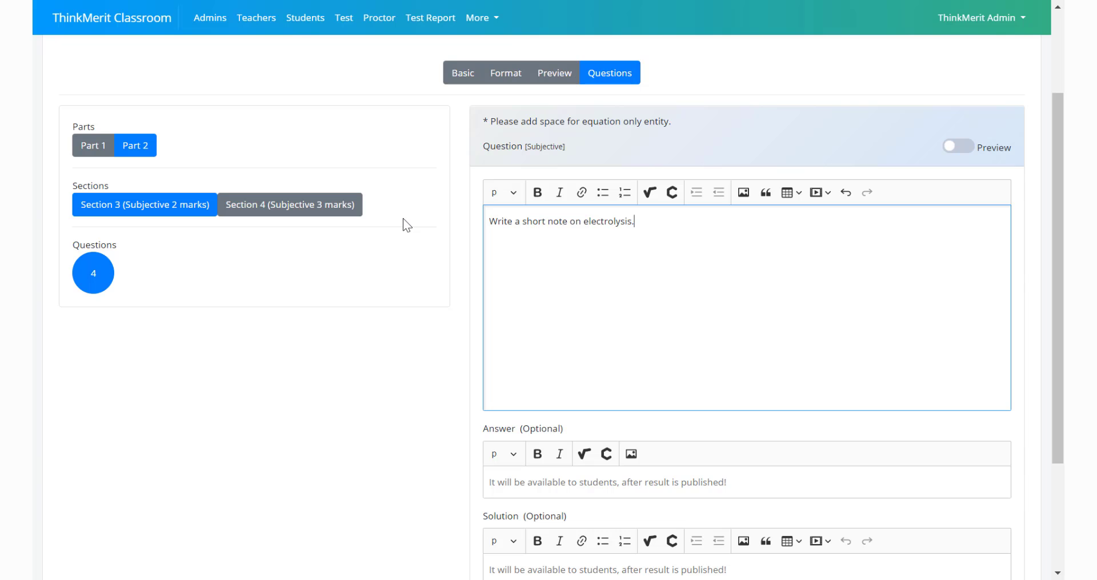
scroll(403, 218, down, 3)
scroll(403, 218, up, 2)
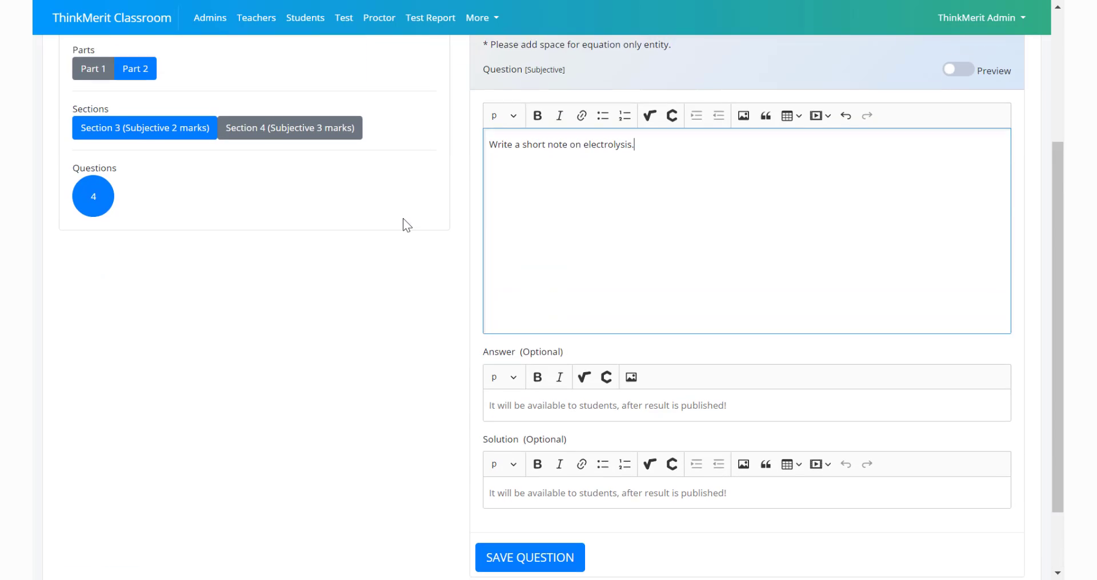
click(550, 549)
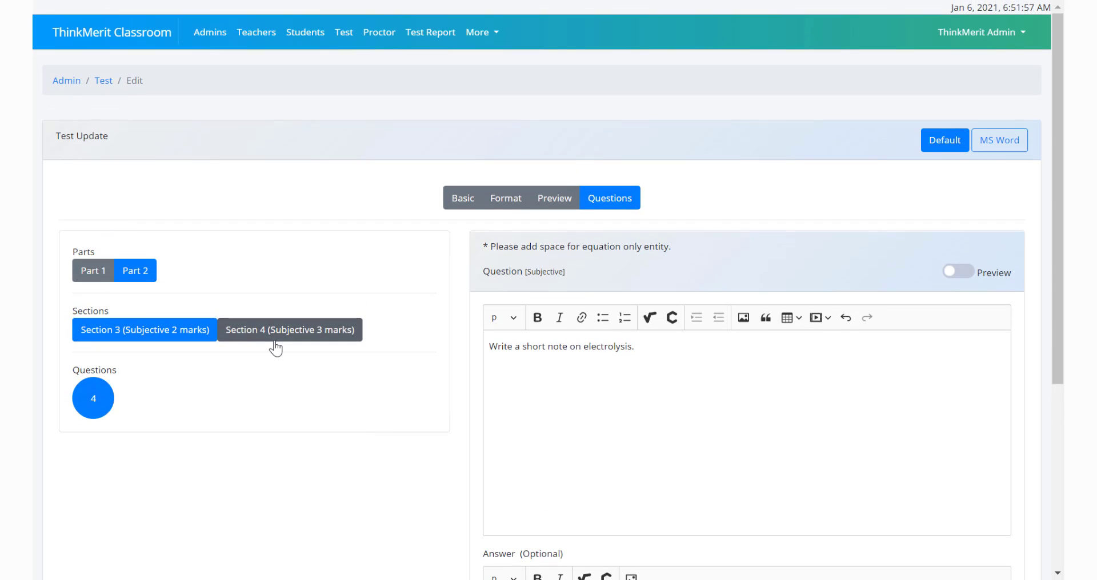
Enter "Where is Madhurai and explain about its origin." as question 5 in Section 4 (Subjective 3 marks), save it and finish editing the test
click(276, 345)
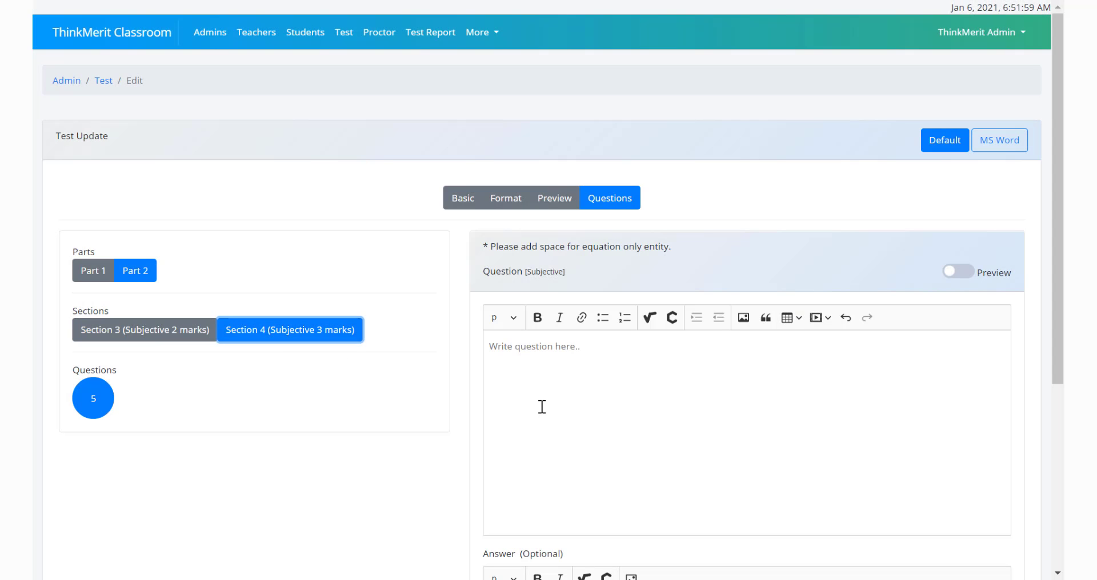
click(541, 406)
text(Where is Madhurai and explain about its origin.)
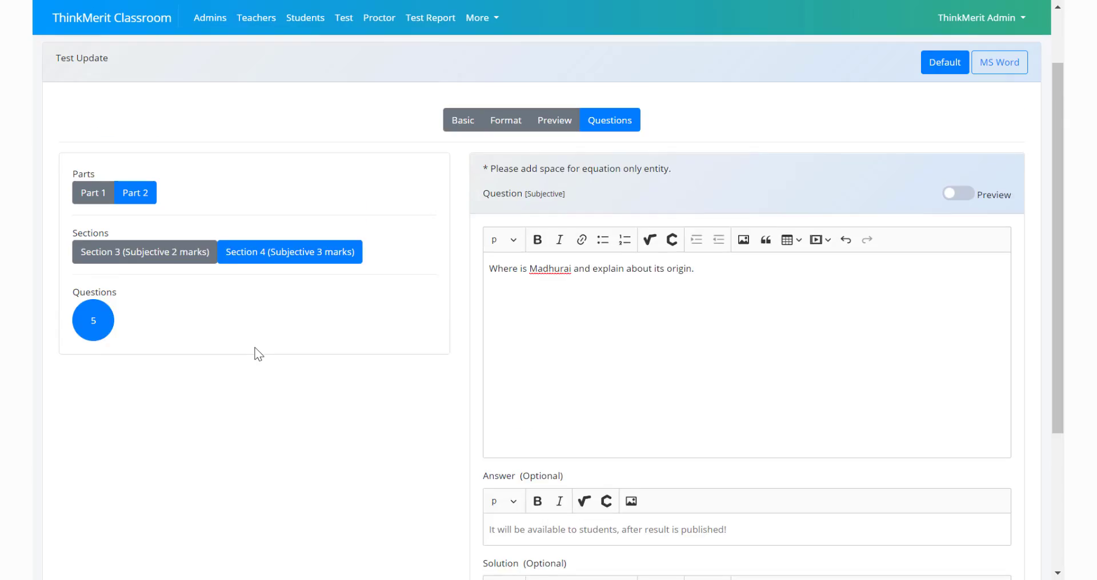
scroll(255, 352, down, 5)
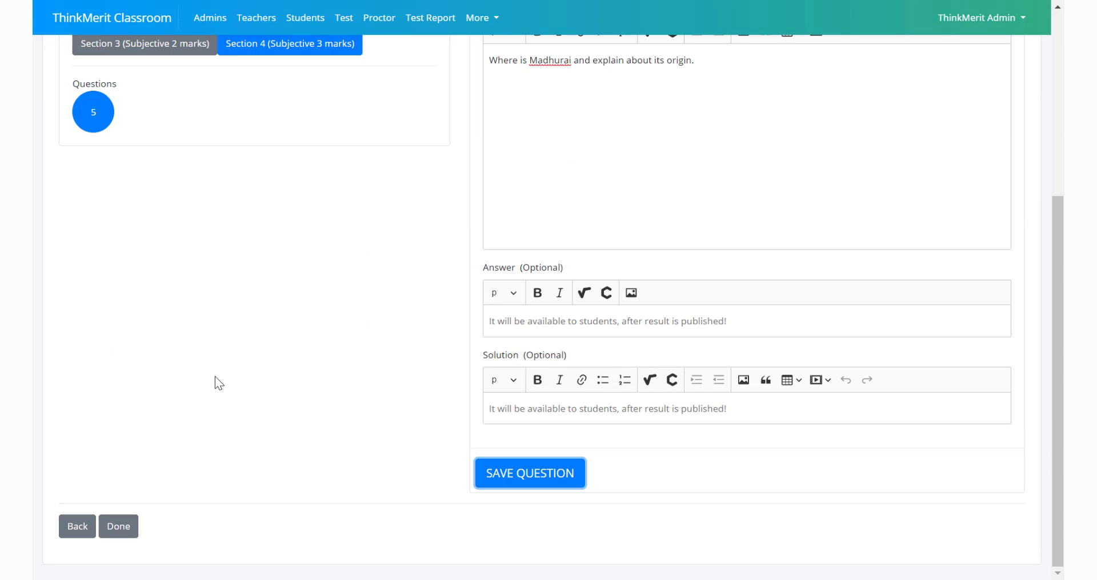
click(120, 527)
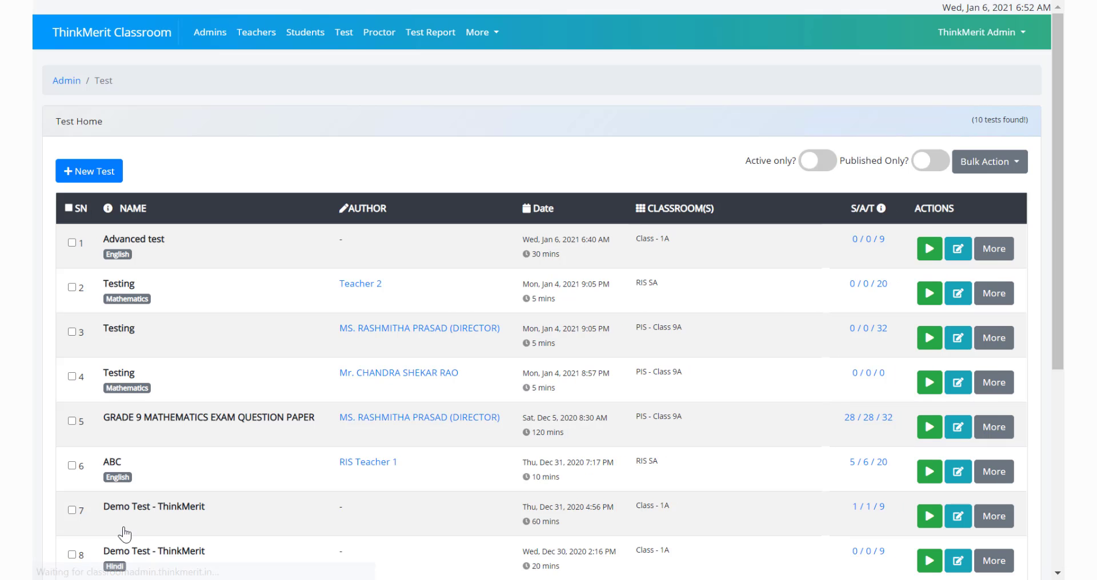
Preview the Advanced test from the test list and review the questions of both parts
click(988, 250)
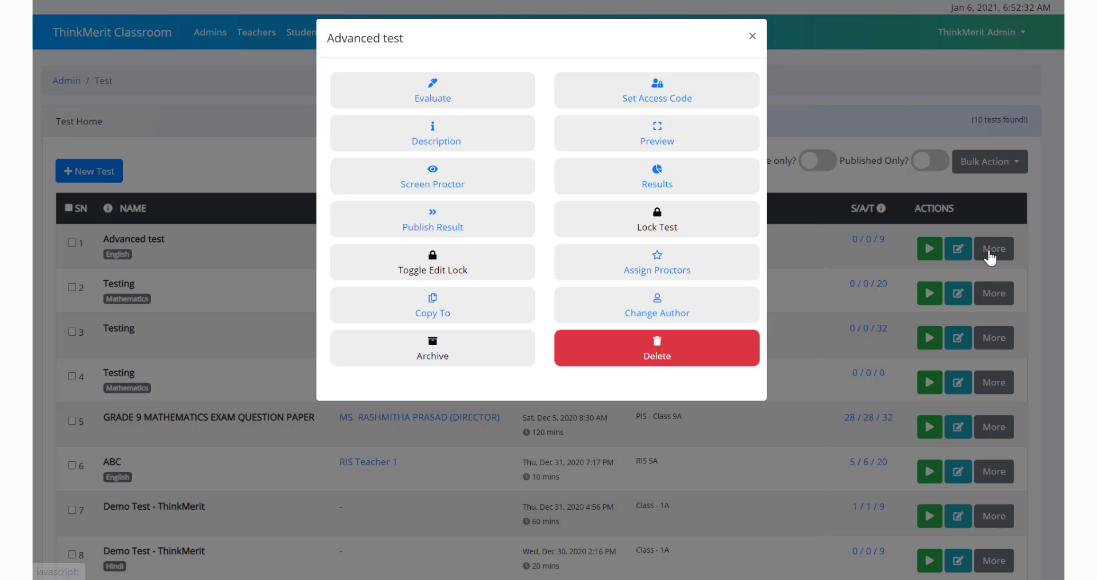
click(673, 143)
scroll(441, 387, down, 10)
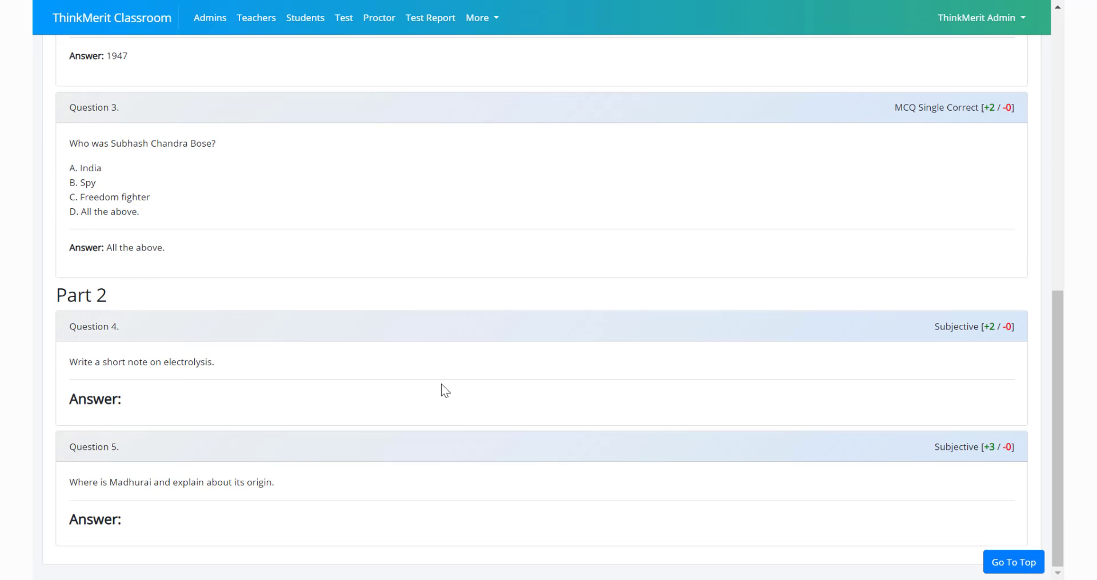
scroll(448, 406, up, 7)
scroll(234, 306, up, 3)
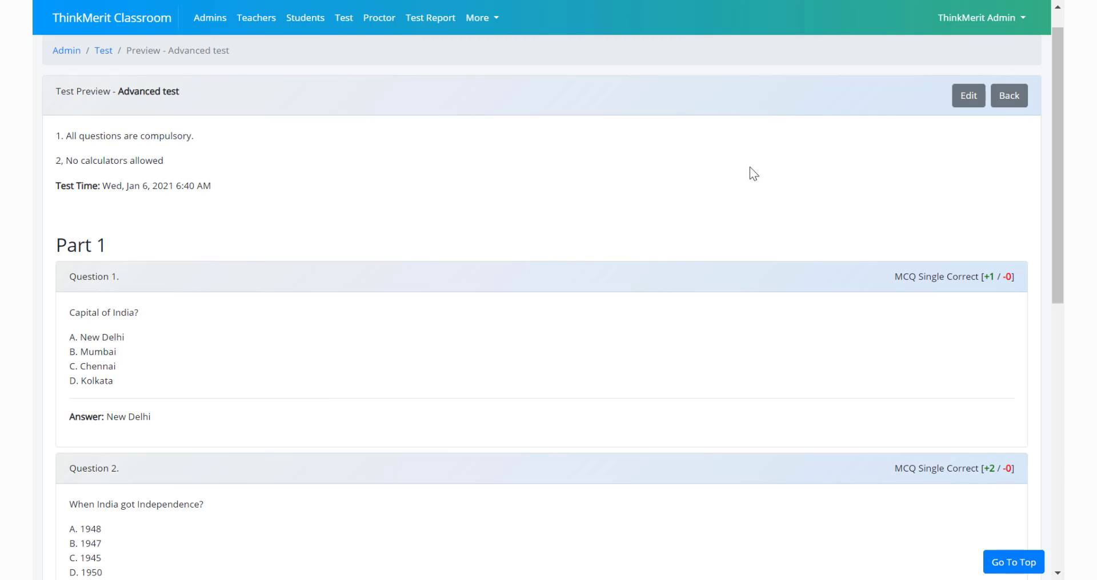
Reopen the Advanced test for editing and review the saved questions of Section 1 and Section 2
click(968, 101)
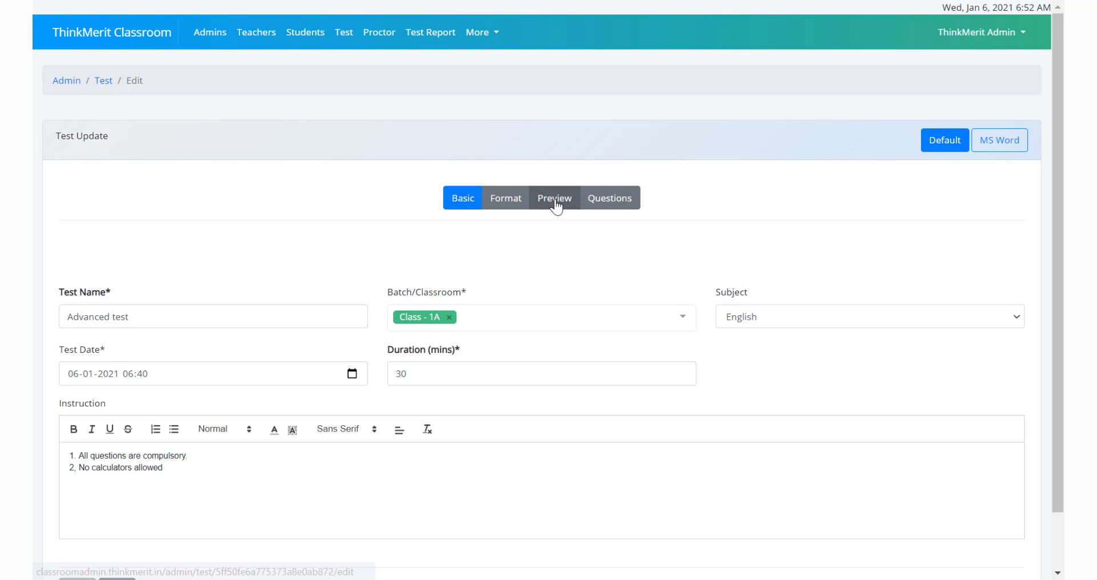
click(609, 205)
scroll(505, 384, down, 8)
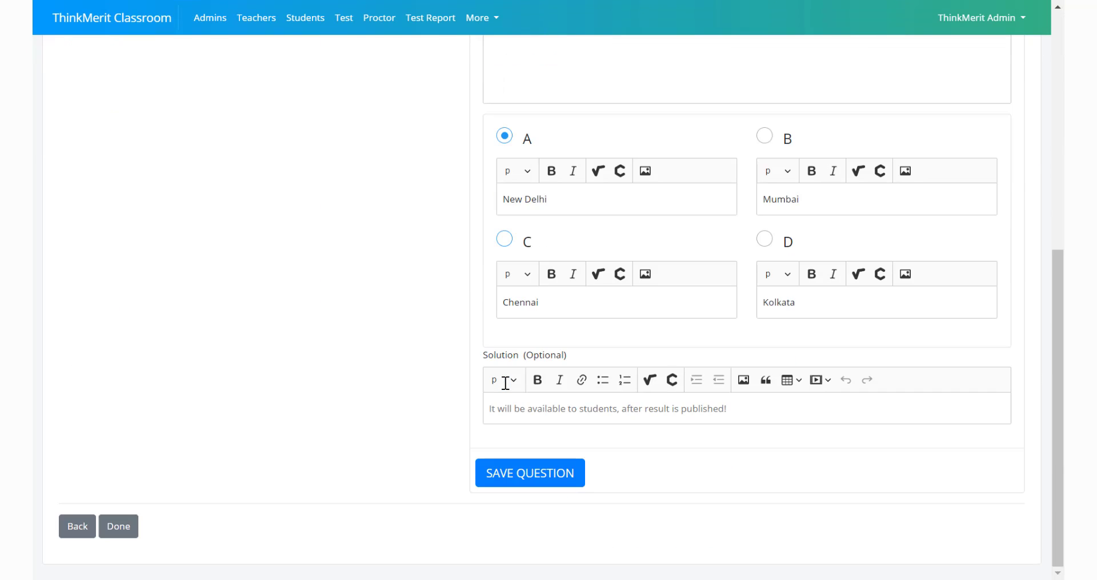
scroll(505, 377, up, 7)
click(235, 263)
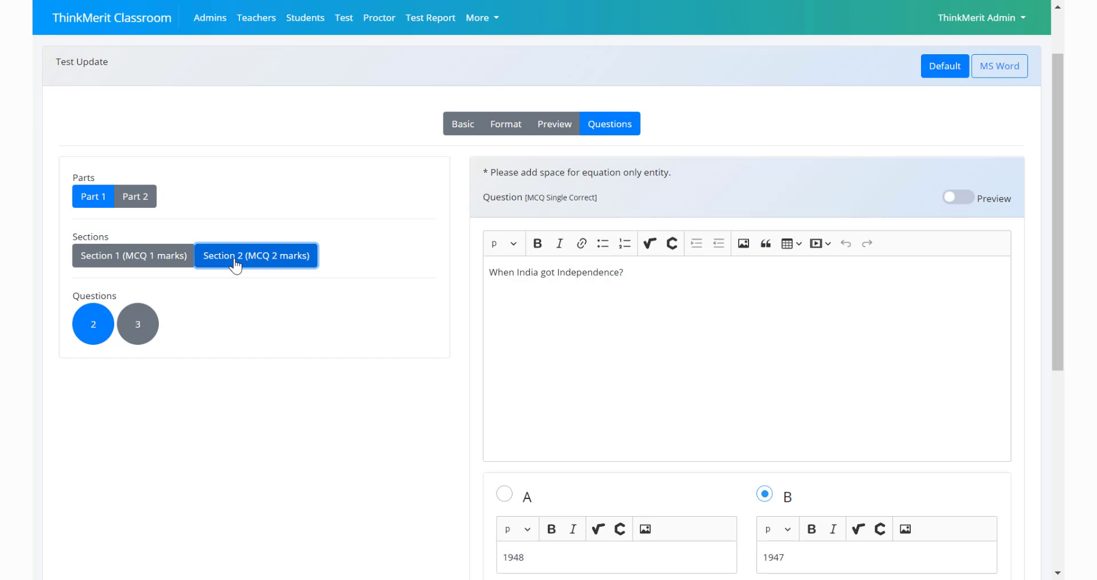
scroll(264, 448, down, 6)
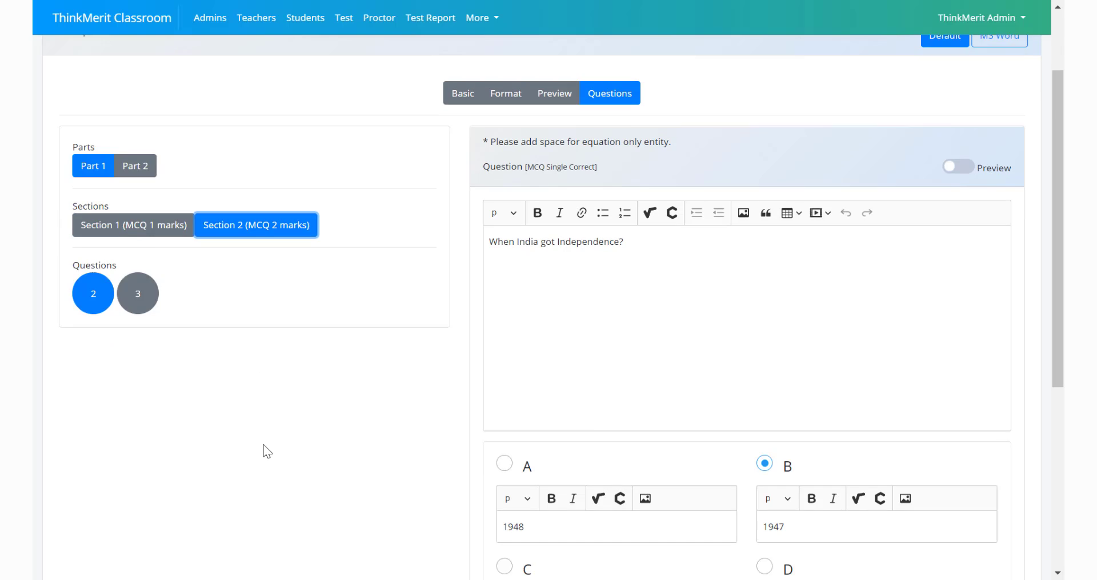